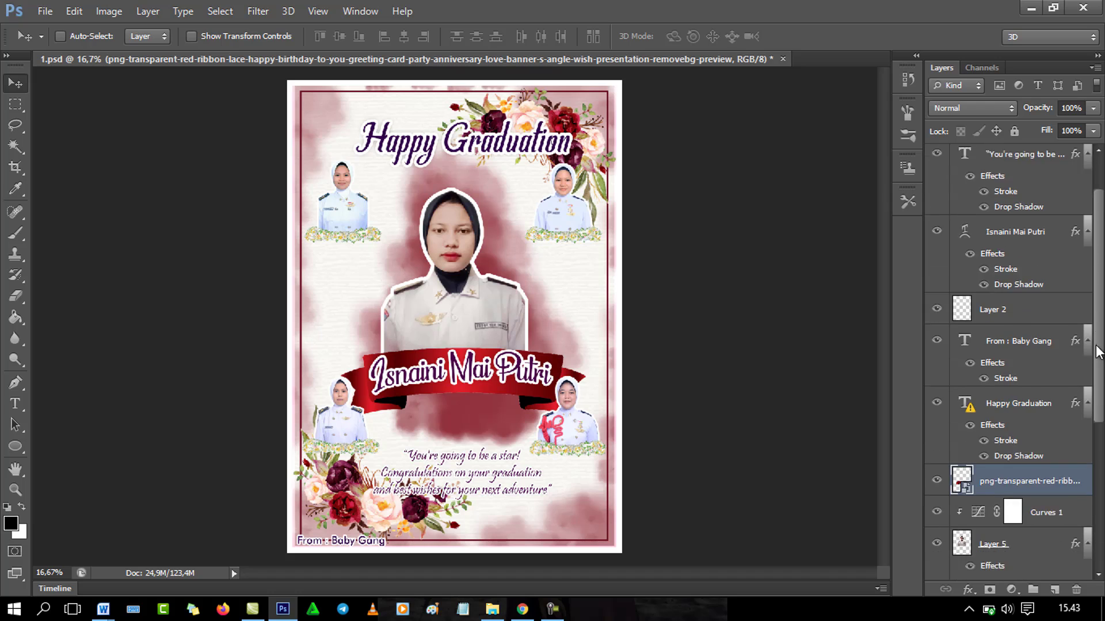
# Step: Briefly hide and re-show the watercolour background and main portrait to identify their layers
pyautogui.click(1026, 477)
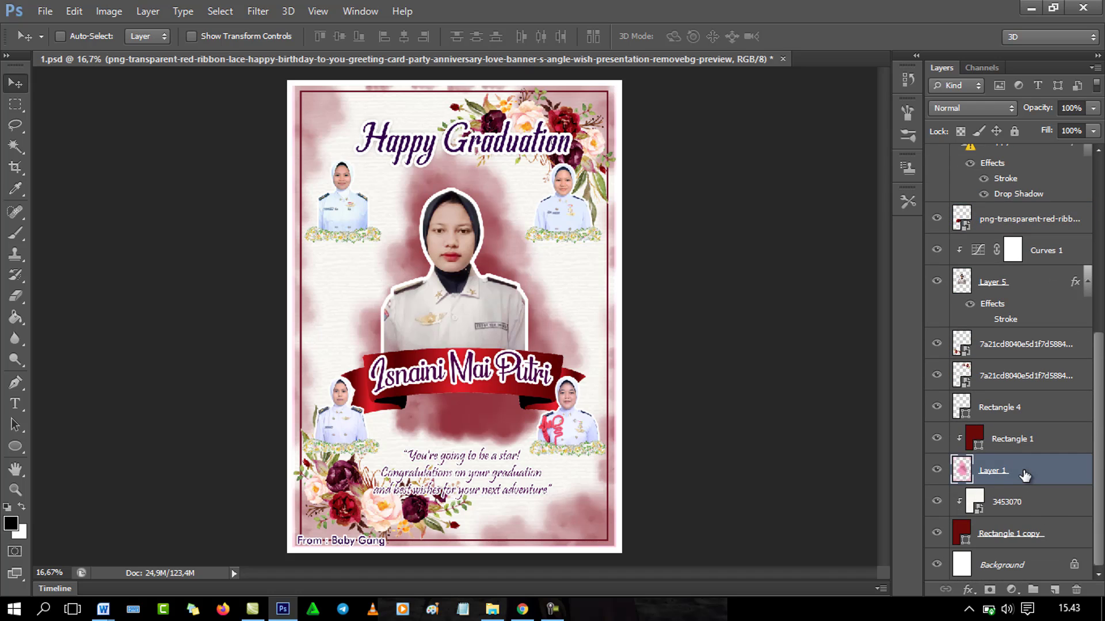
pyautogui.click(1019, 435)
pyautogui.click(937, 474)
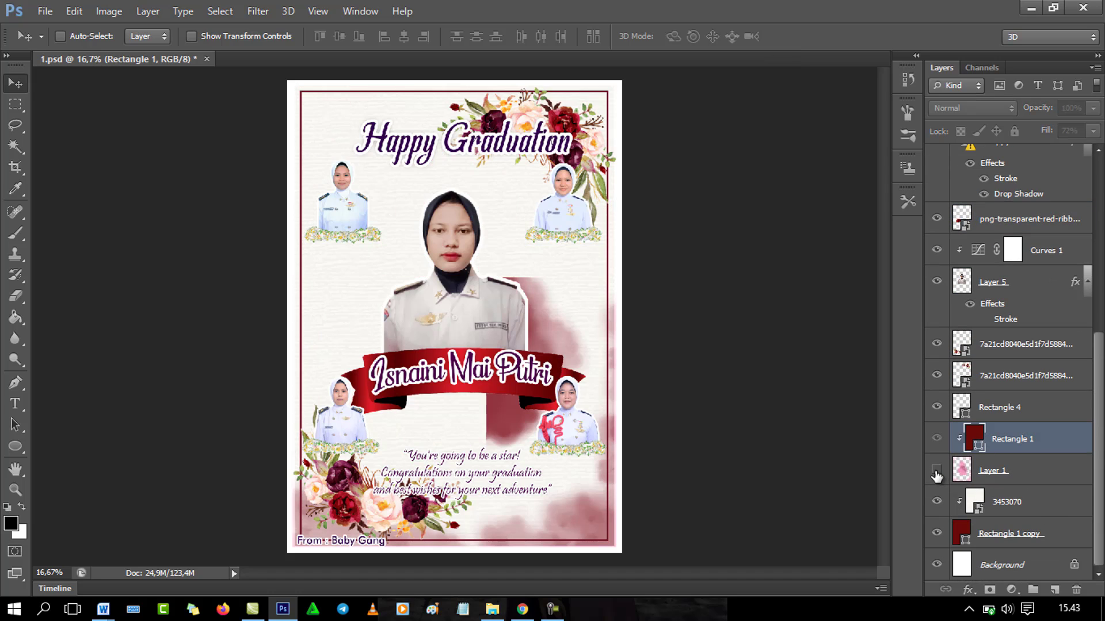
pyautogui.click(937, 473)
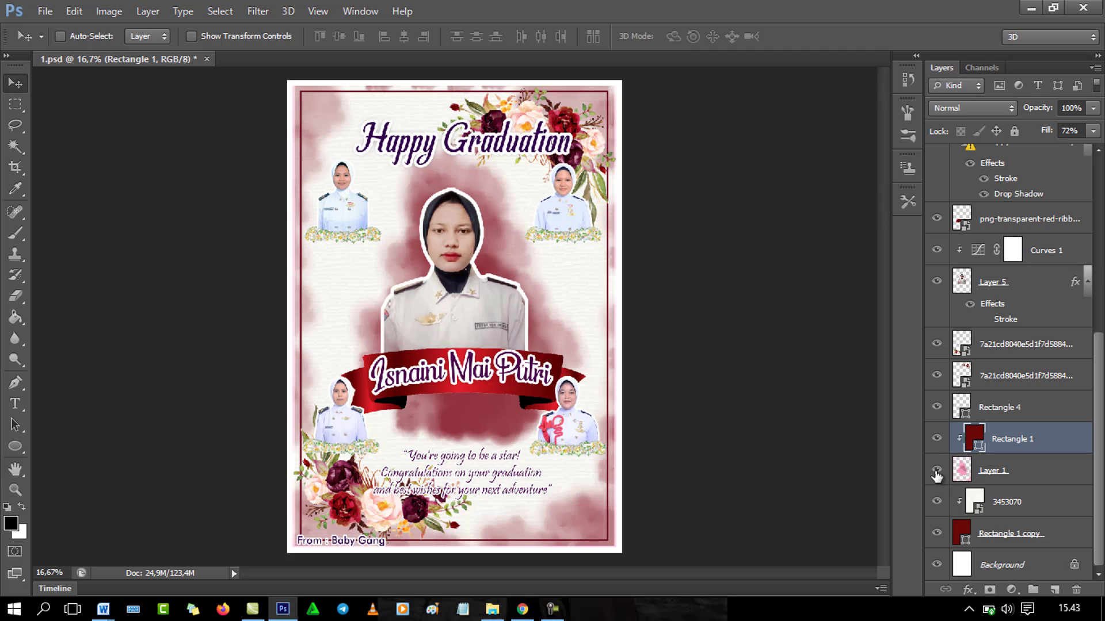
pyautogui.click(1011, 411)
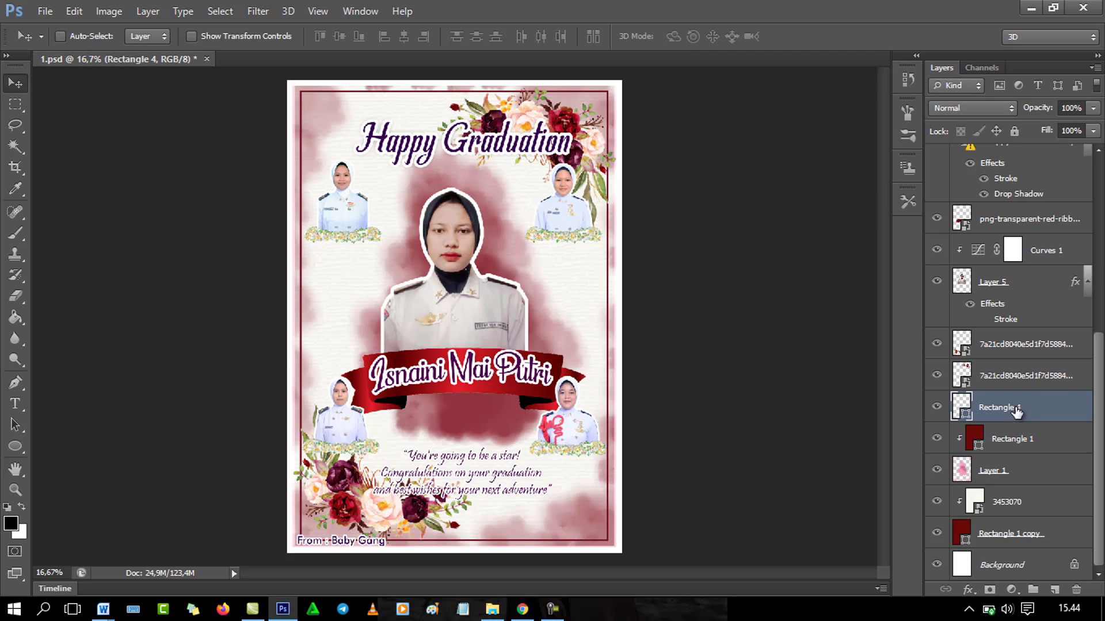
pyautogui.click(1018, 291)
pyautogui.click(937, 280)
pyautogui.click(937, 280)
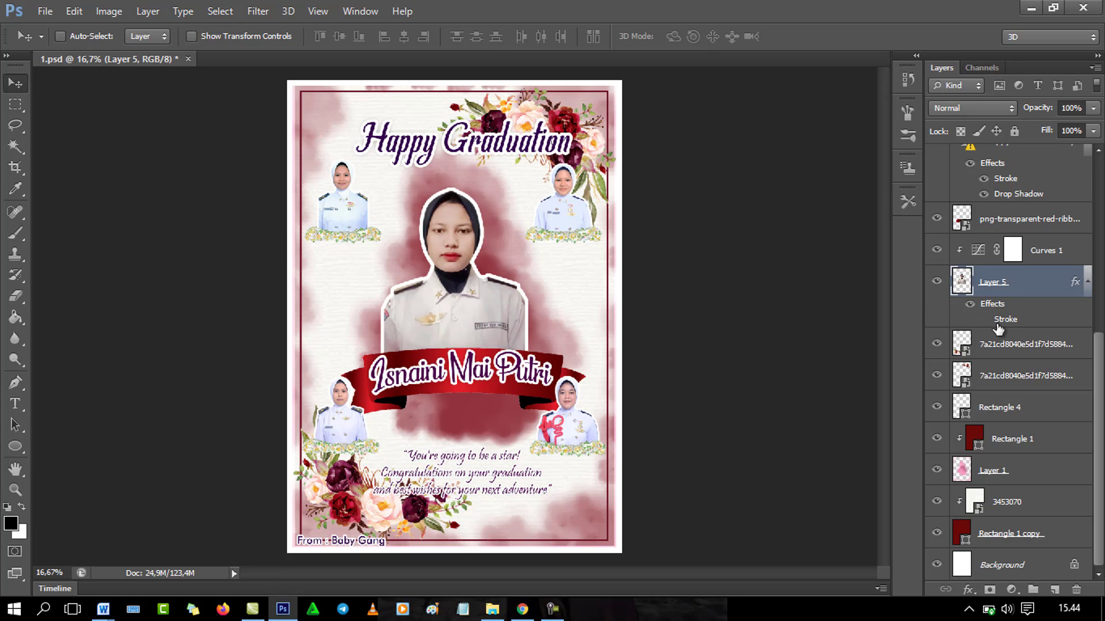
# Step: Show the portrait's pink-red outline and move the photo up and to the right
pyautogui.click(968, 305)
pyautogui.click(981, 322)
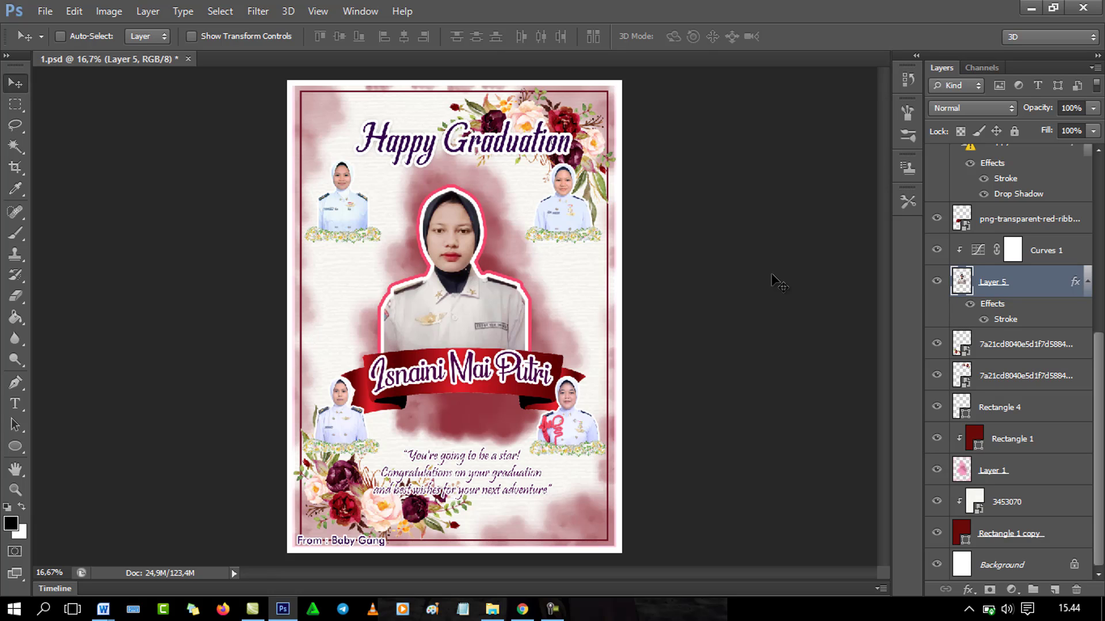
pyautogui.moveTo(414, 312); pyautogui.dragTo(470, 286)
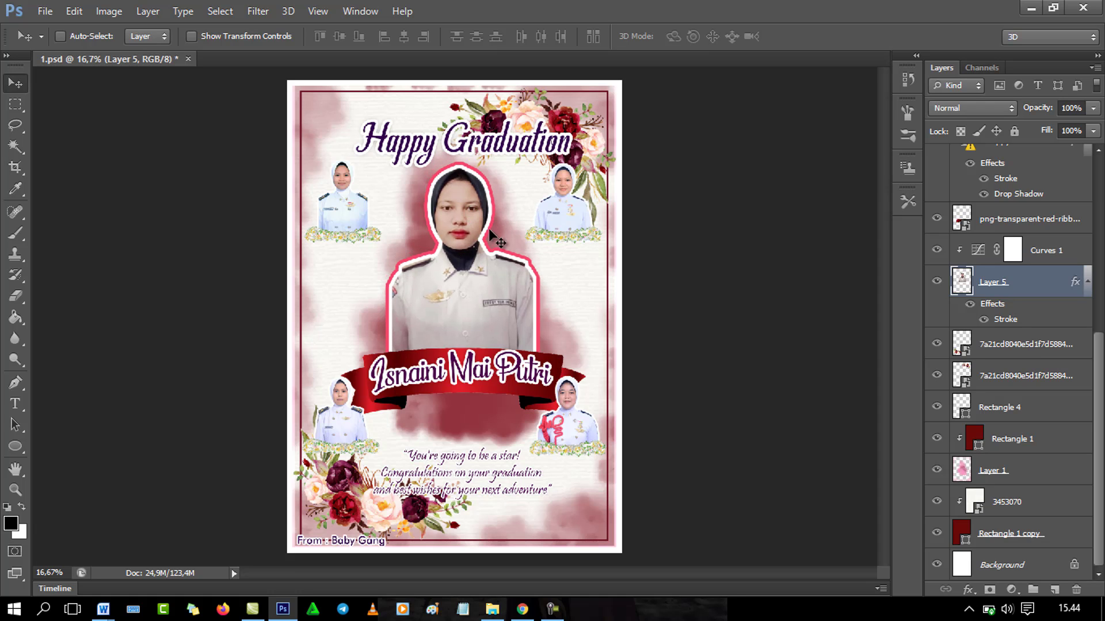
pyautogui.hotkey('ctrl', '+')
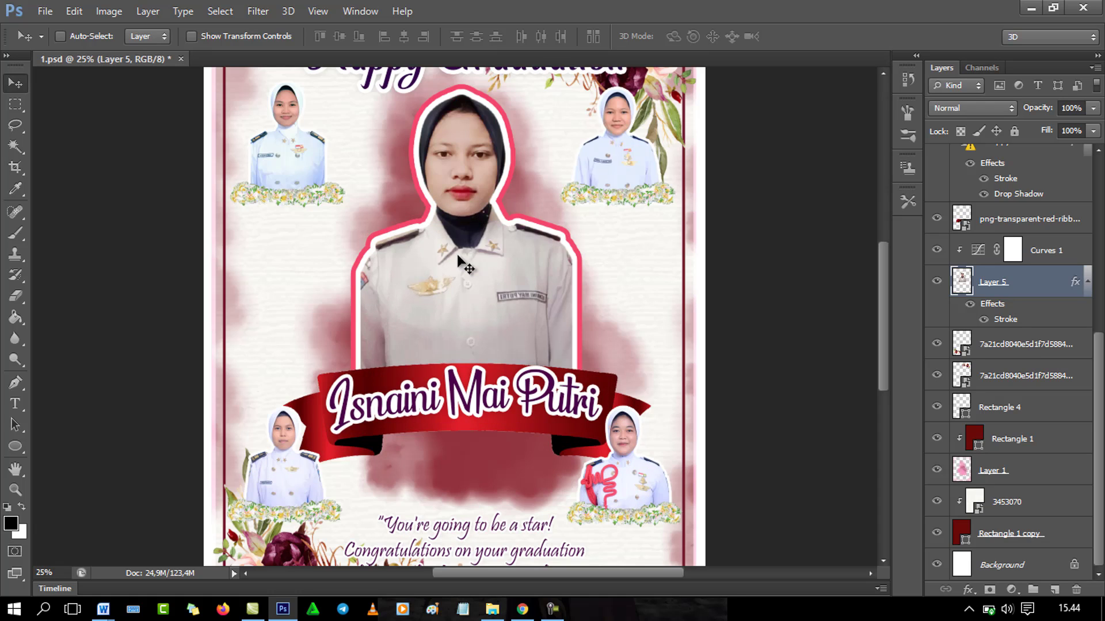
pyautogui.hotkey('ctrl', '+')
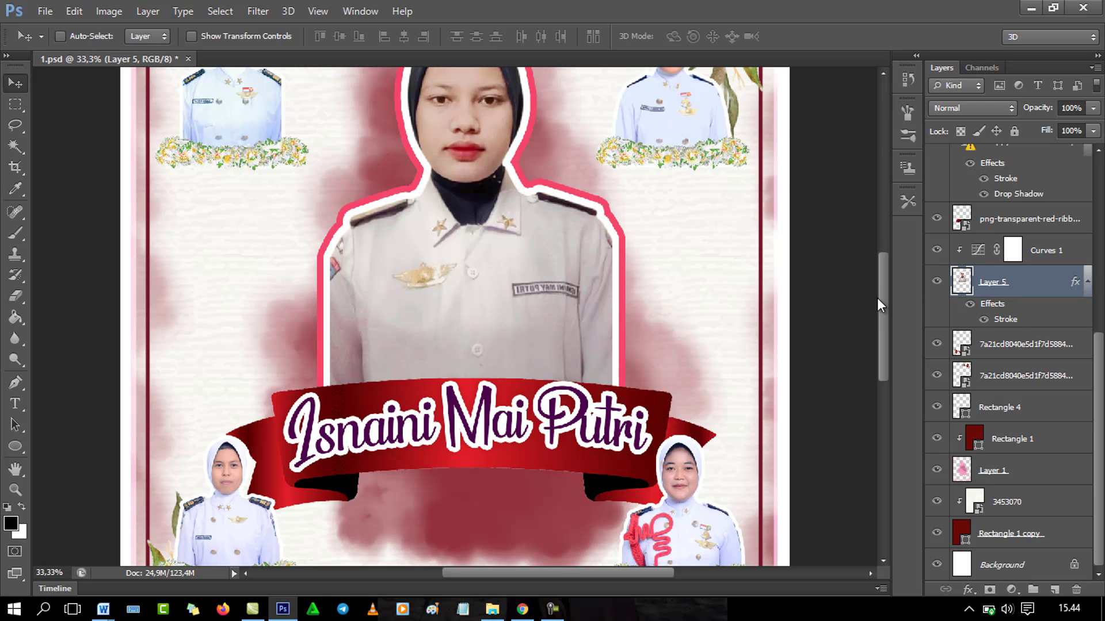
pyautogui.moveTo(877, 298); pyautogui.dragTo(885, 260)
pyautogui.hotkey('ctrl', '-')
pyautogui.hotkey('ctrl', '-')
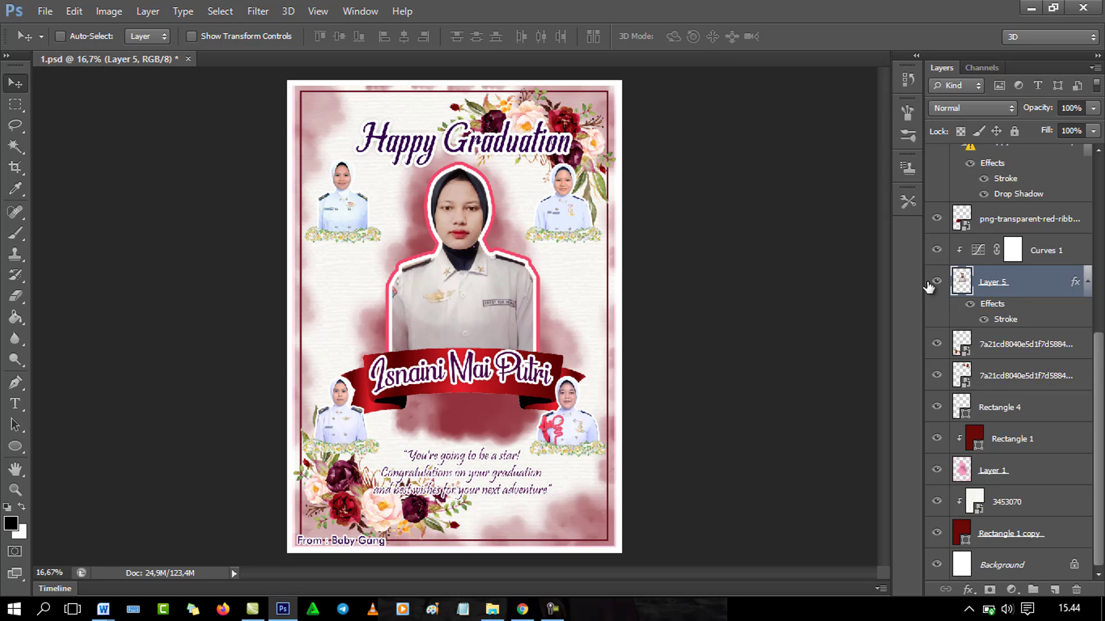
# Step: Change the portrait's Stroke layer style colour from pink to saturated red f10f3c
pyautogui.click(973, 596)
pyautogui.click(1000, 441)
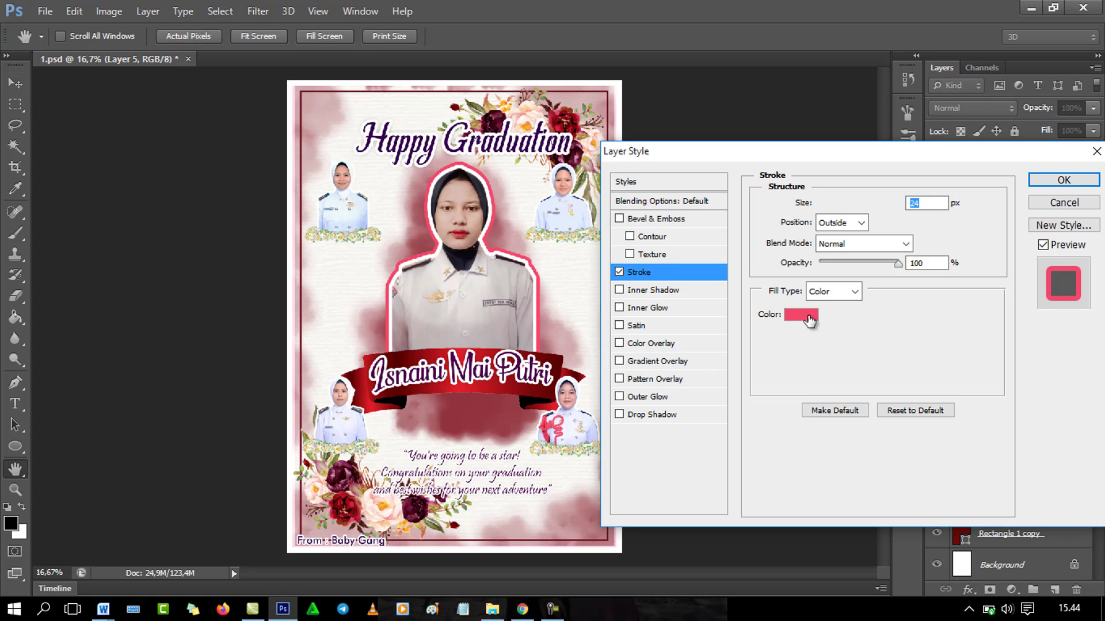
pyautogui.click(806, 316)
pyautogui.click(622, 303)
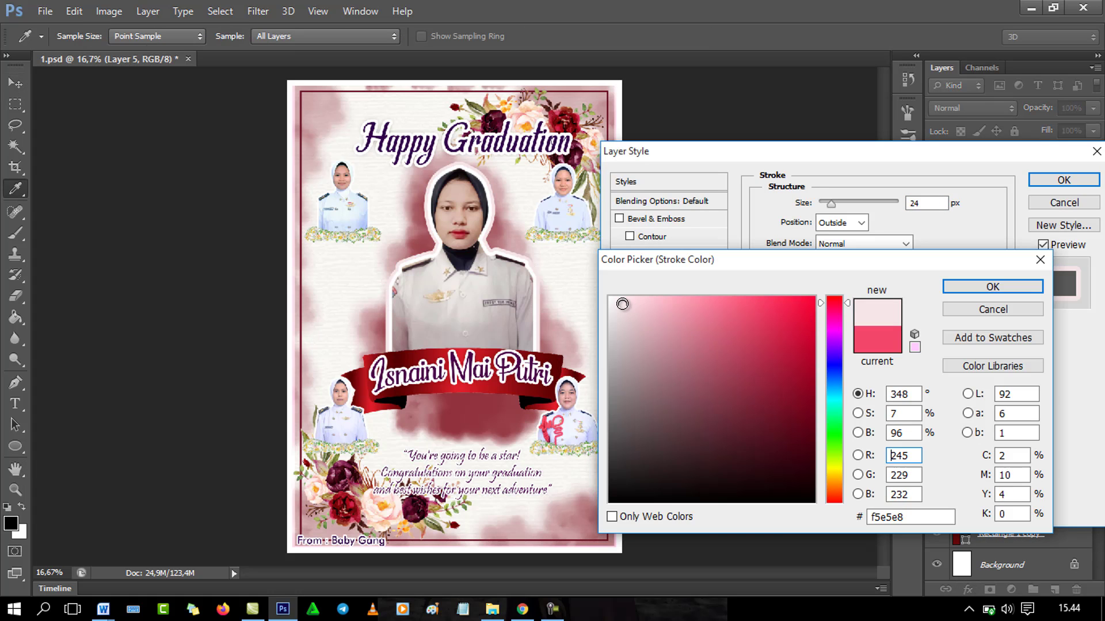
pyautogui.click(640, 312)
pyautogui.click(620, 304)
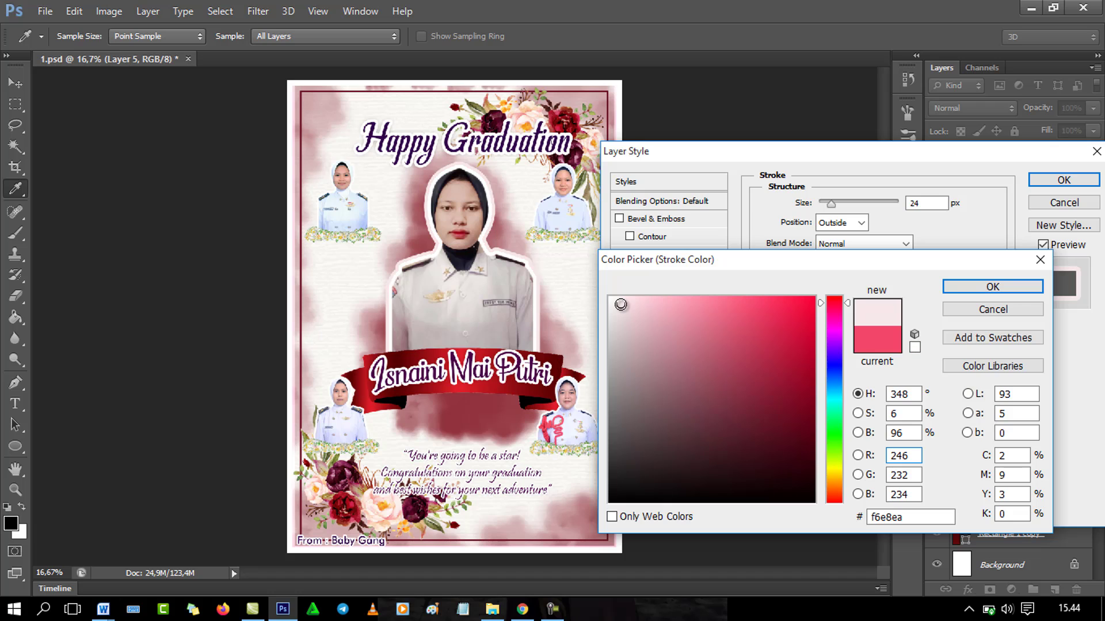
pyautogui.click(615, 300)
pyautogui.click(676, 306)
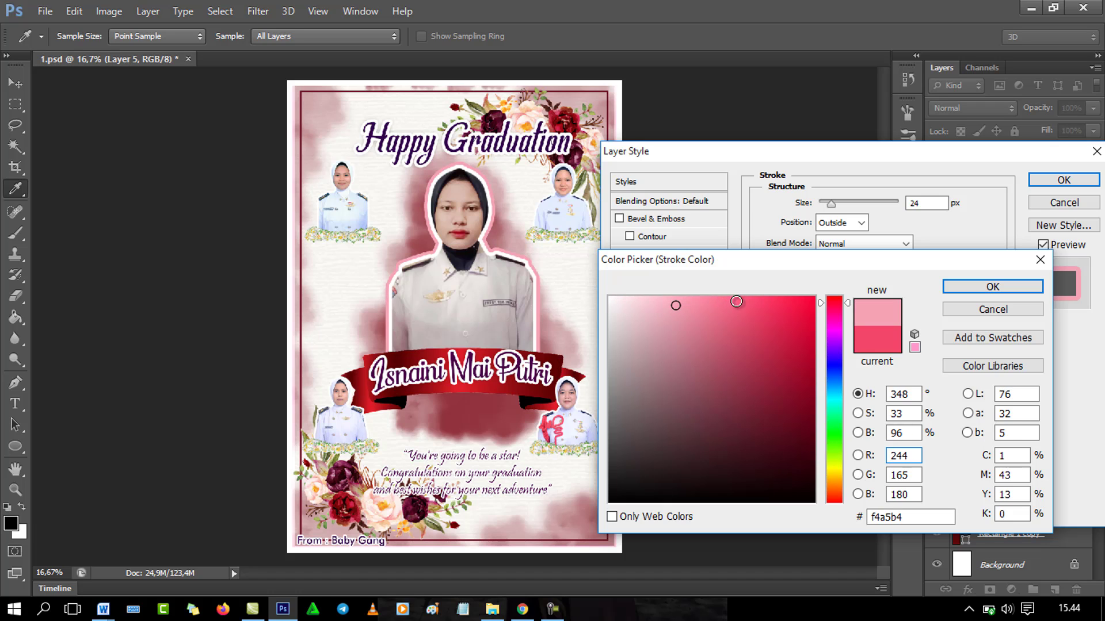
pyautogui.moveTo(737, 301); pyautogui.dragTo(801, 308)
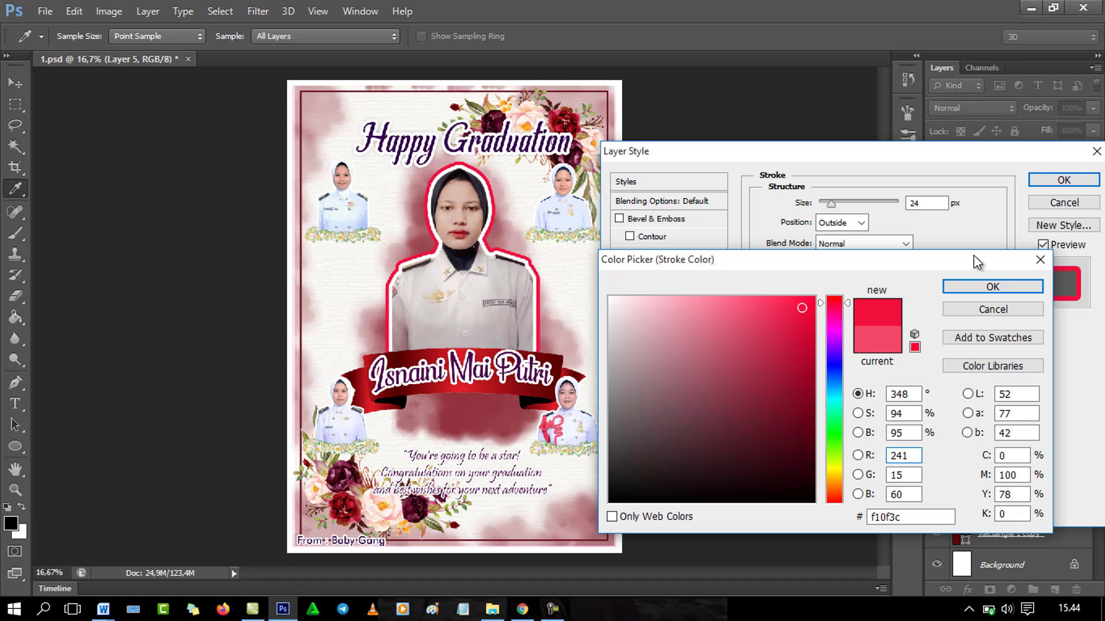
pyautogui.click(992, 287)
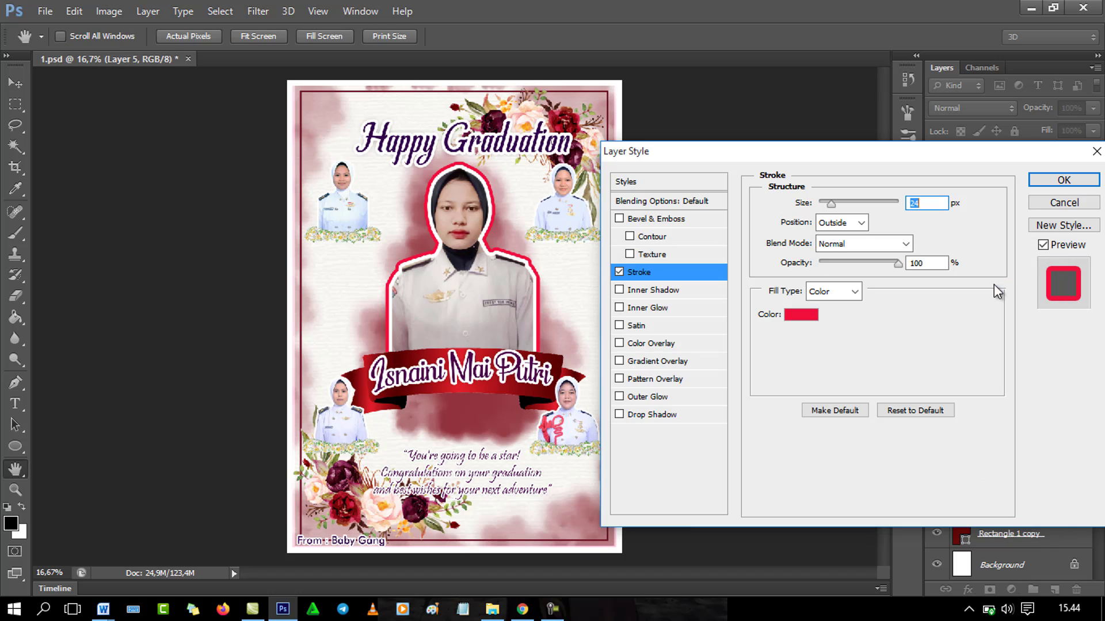
pyautogui.click(1064, 181)
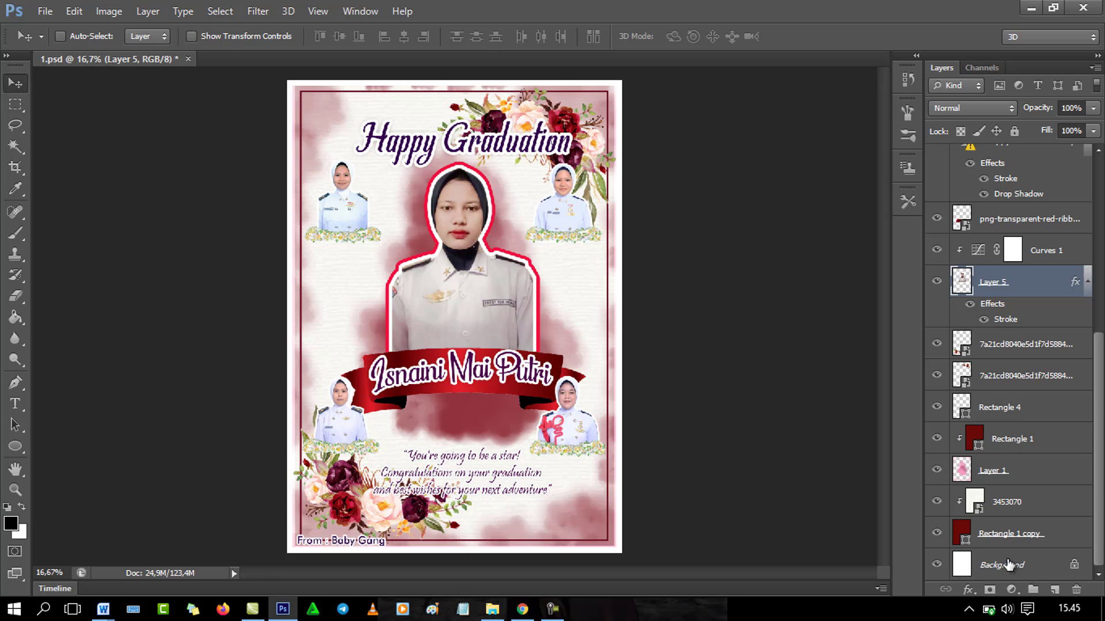
# Step: Add an empty Layer 6 above the portrait and select it with the portrait and Curves 1
pyautogui.click(1054, 590)
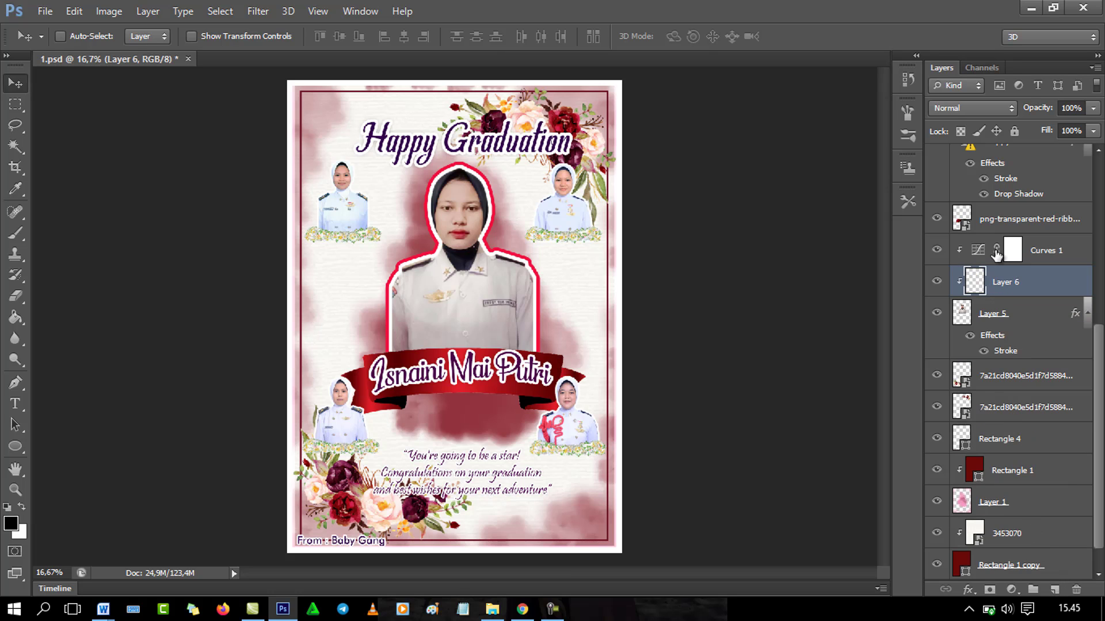
pyautogui.keyDown('ctrl'); pyautogui.click(1014, 317); pyautogui.keyUp('ctrl')
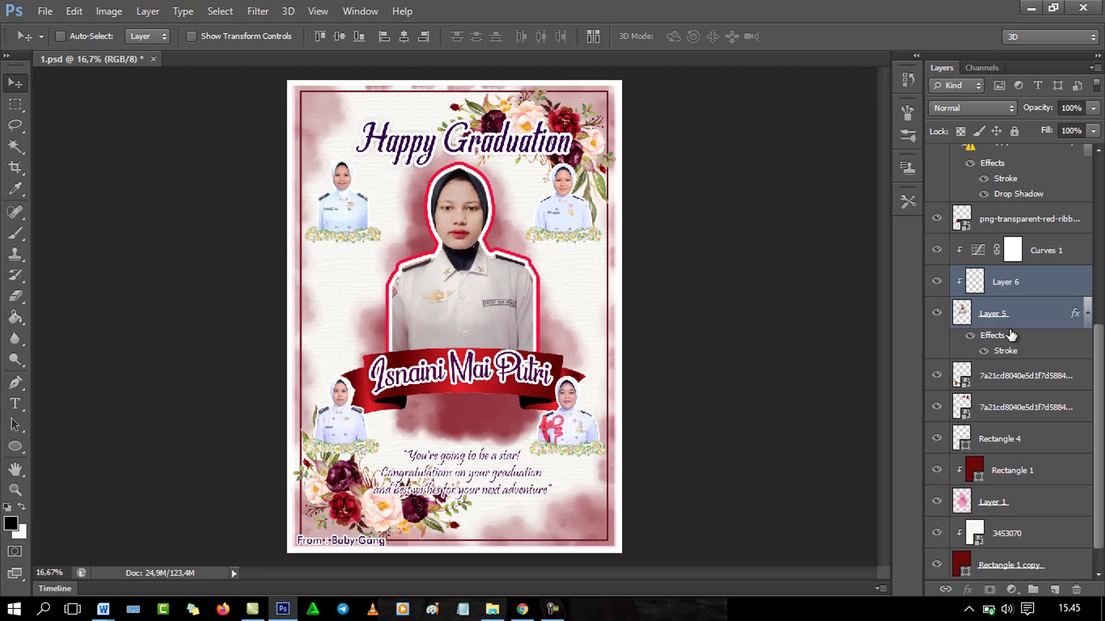
pyautogui.click(1040, 263)
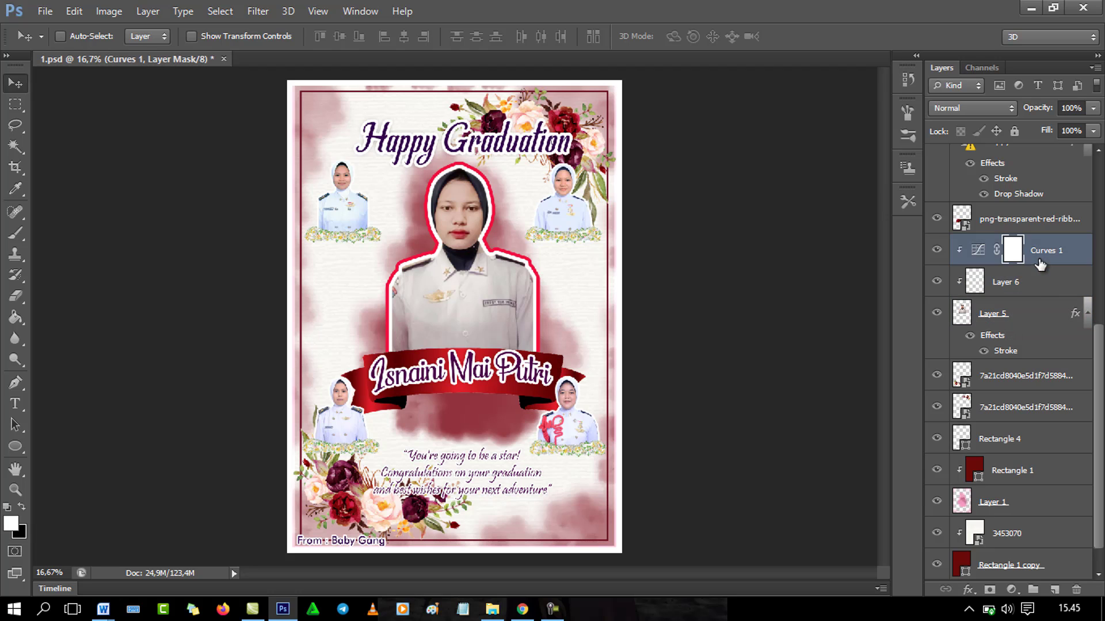
pyautogui.keyDown('ctrl'); pyautogui.click(1039, 295); pyautogui.keyUp('ctrl')
pyautogui.keyDown('ctrl'); pyautogui.click(1039, 314); pyautogui.keyUp('ctrl')
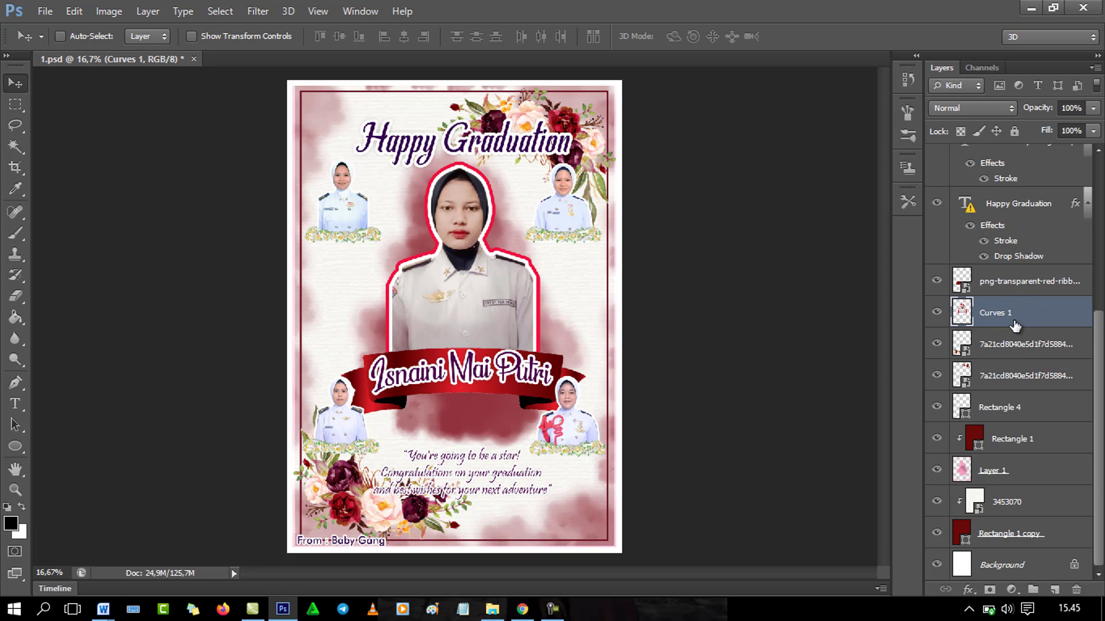
# Step: Nudge the merged portrait up-left and give it a white 24 px outer stroke
pyautogui.moveTo(482, 305); pyautogui.dragTo(477, 295)
pyautogui.click(967, 589)
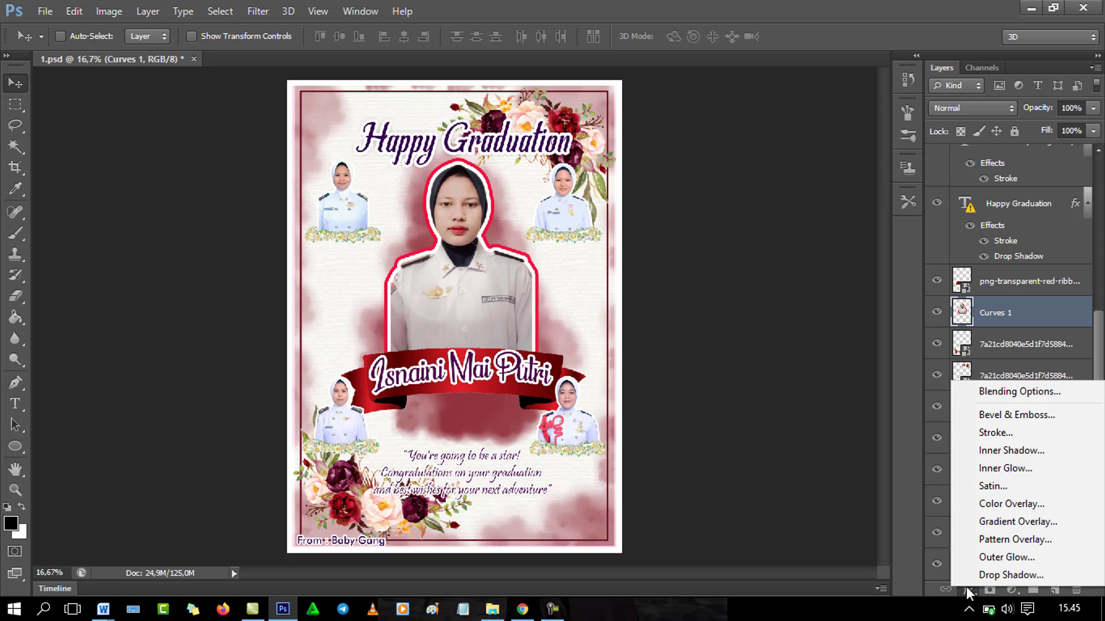
pyautogui.click(997, 439)
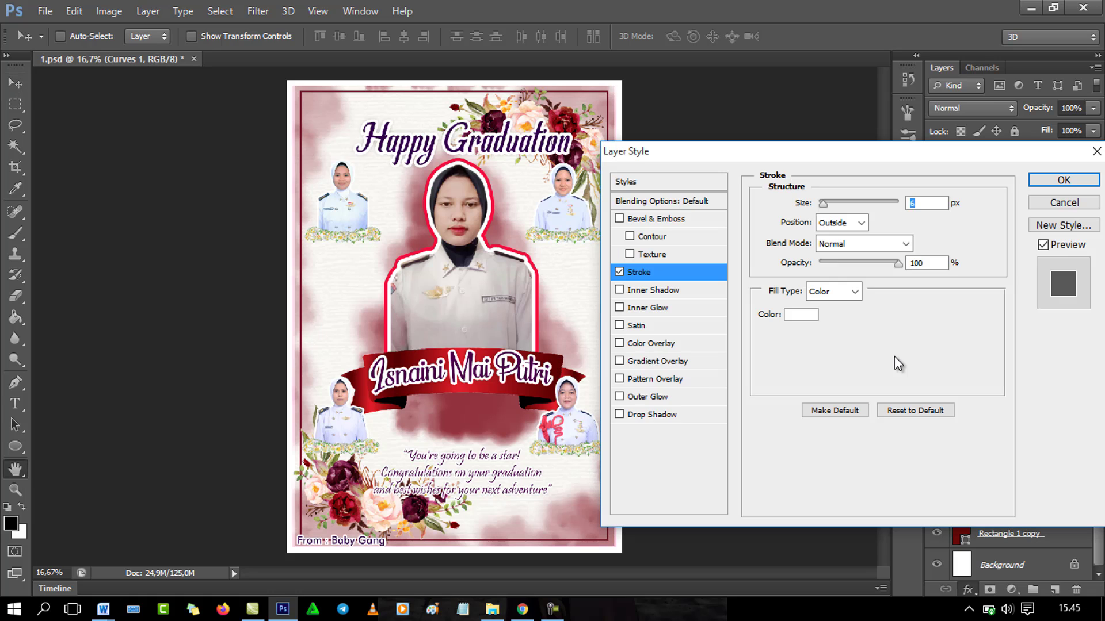
pyautogui.click(791, 316)
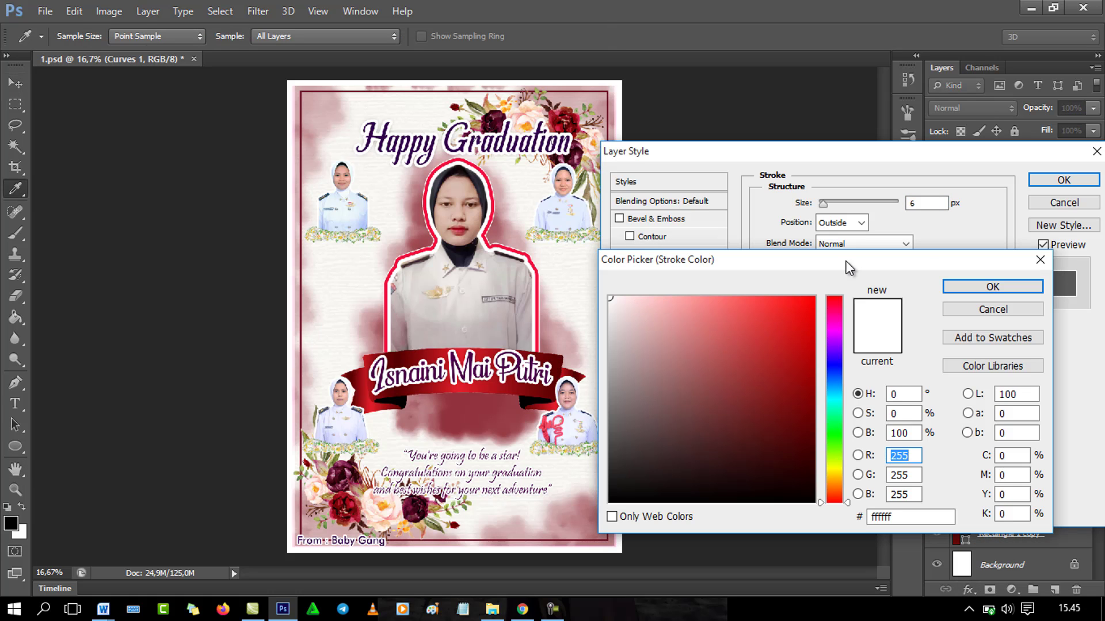
pyautogui.click(992, 287)
pyautogui.moveTo(821, 203); pyautogui.dragTo(827, 205)
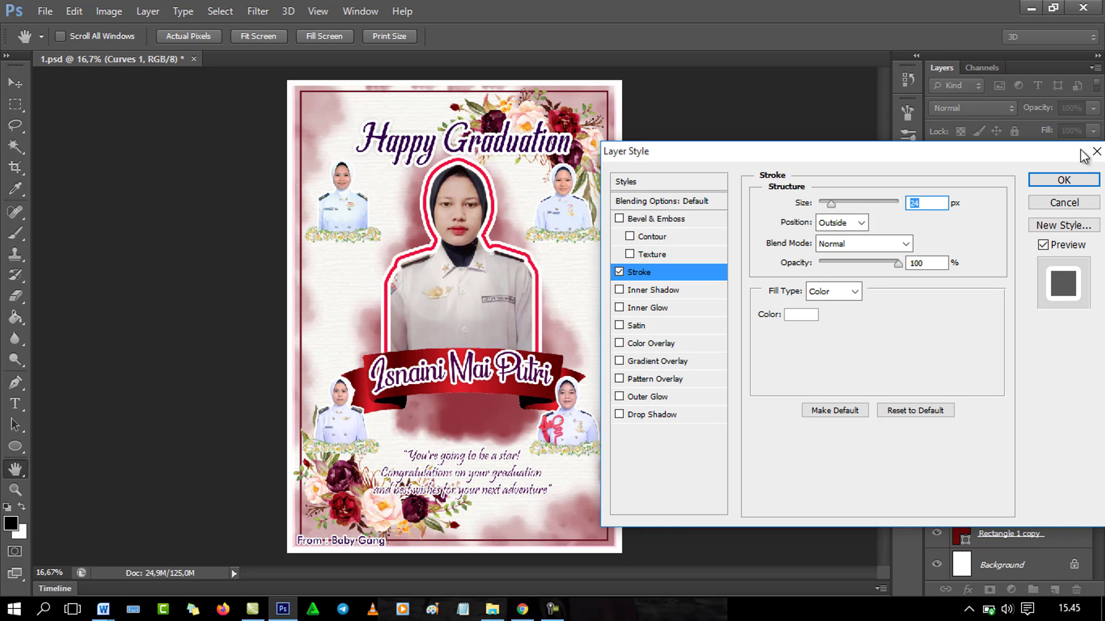
pyautogui.click(1064, 179)
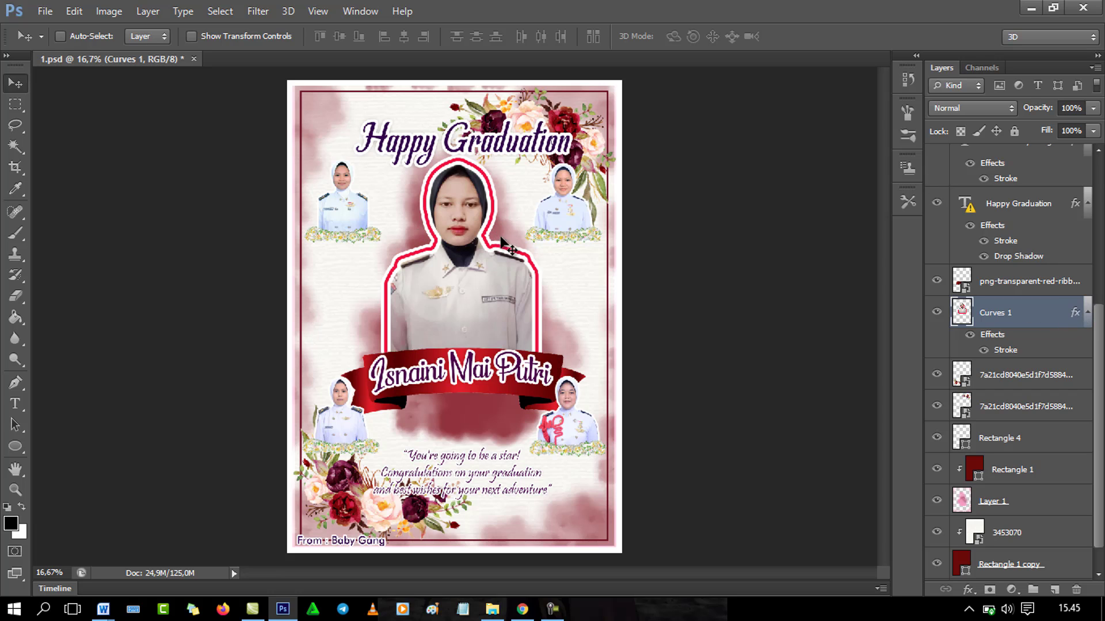
# Step: Retype the 'Happy Graduation' title as 'Happy Birthday' and select the whole line
pyautogui.click(16, 401)
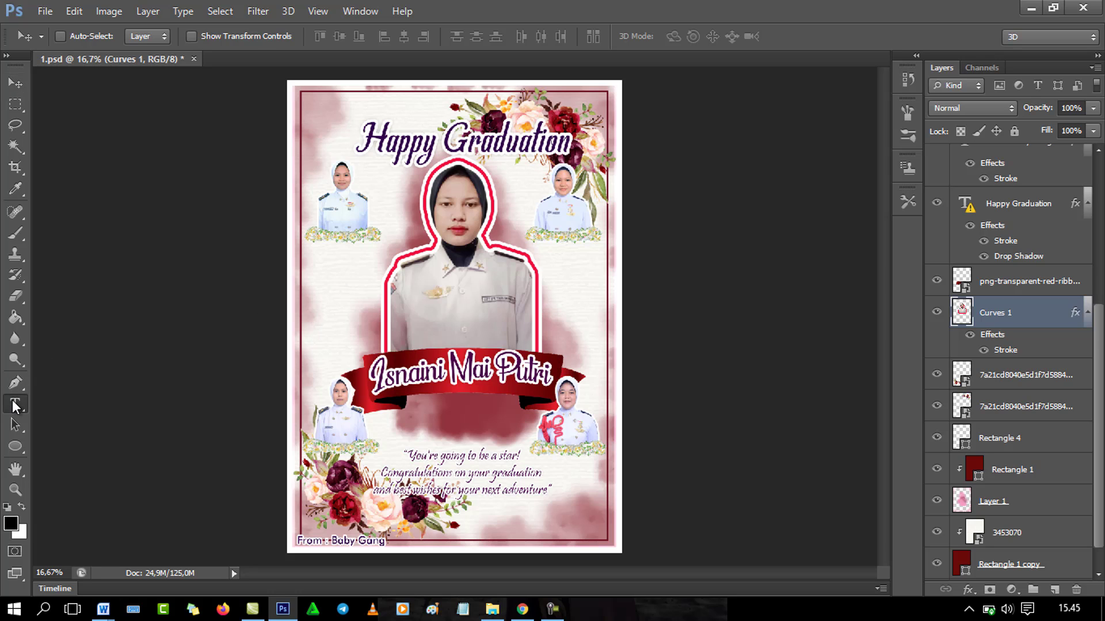
pyautogui.click(445, 143)
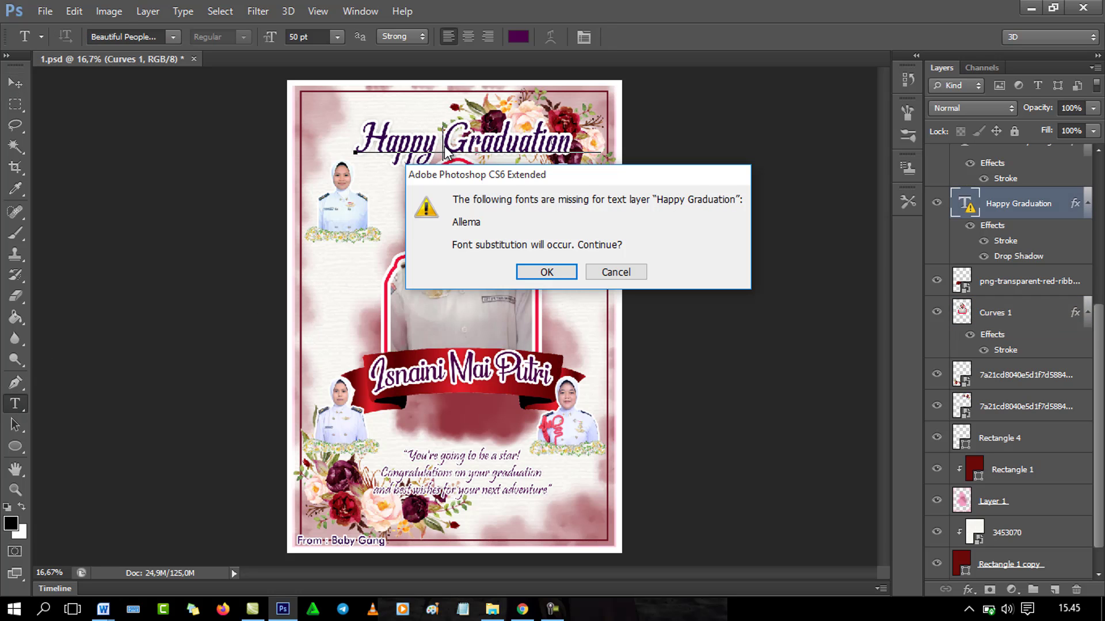
pyautogui.click(550, 271)
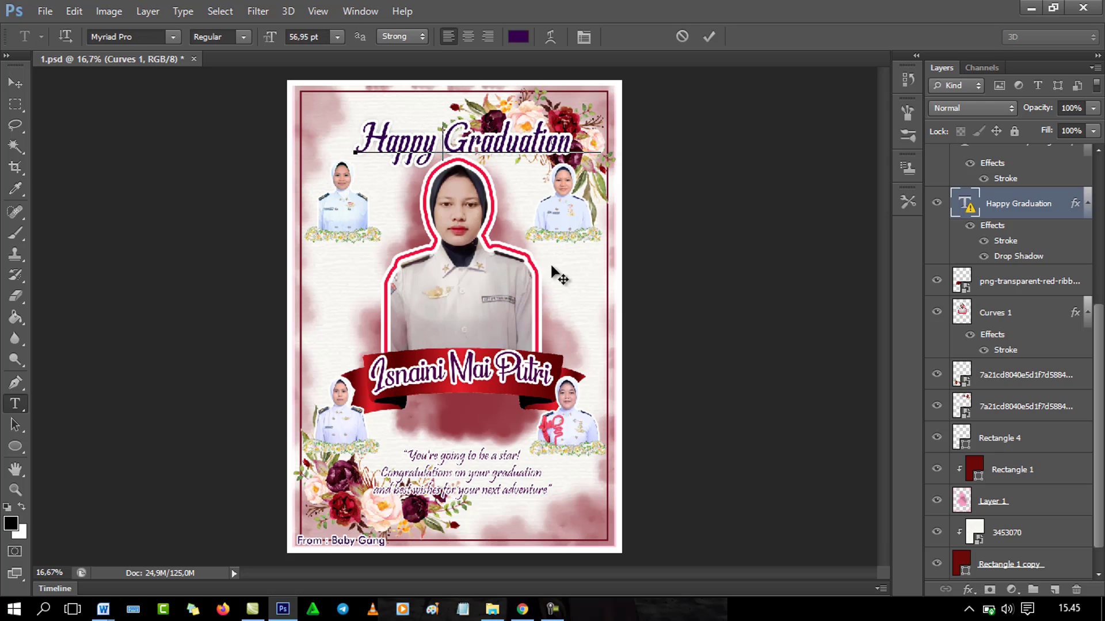
pyautogui.tripleClick(435, 139)
pyautogui.write('hAPP')
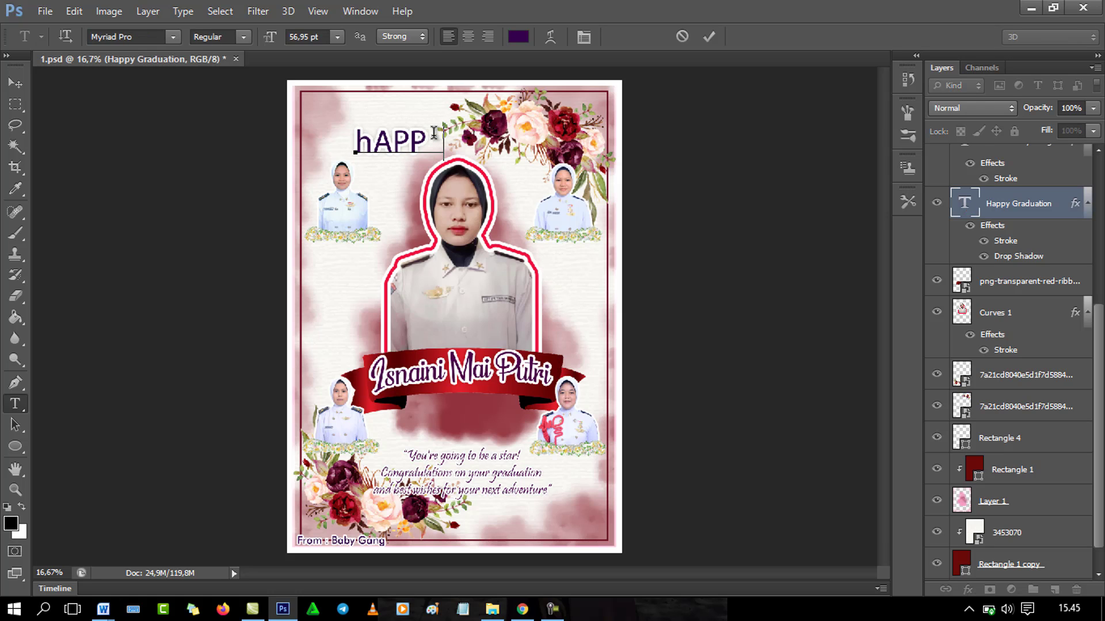
pyautogui.write('Y uNNE')
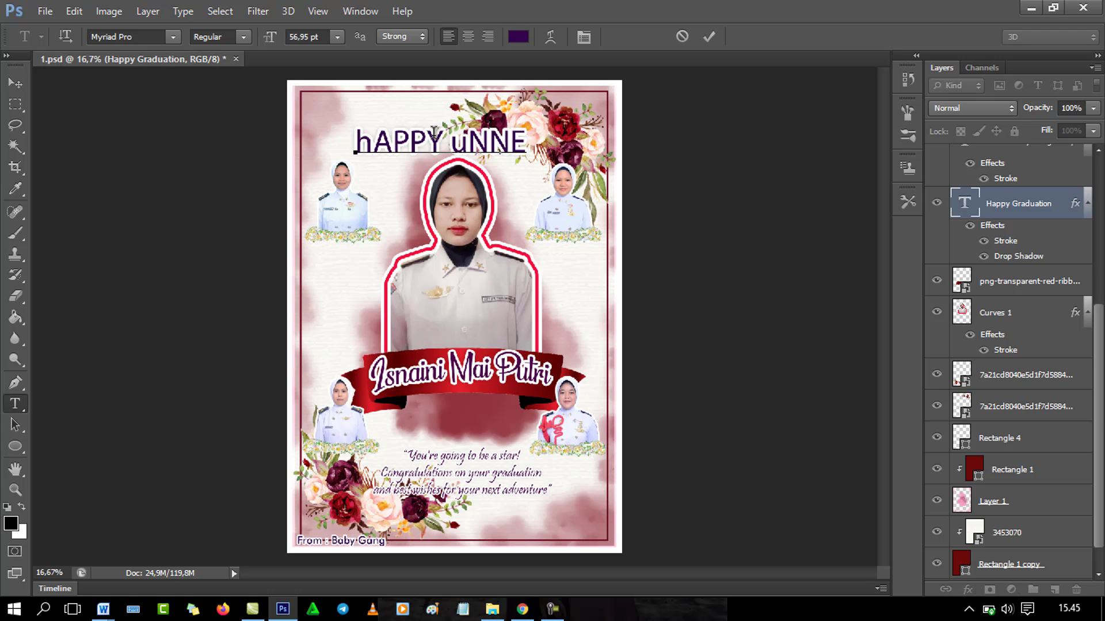
pyautogui.press('BackSpace')
pyautogui.press('BackSpace')
pyautogui.press('BackSpace')
pyautogui.press('BackSpace')
pyautogui.press('BackSpace')
pyautogui.press('BackSpace')
pyautogui.press('BackSpace')
pyautogui.press('BackSpace')
pyautogui.press('BackSpace')
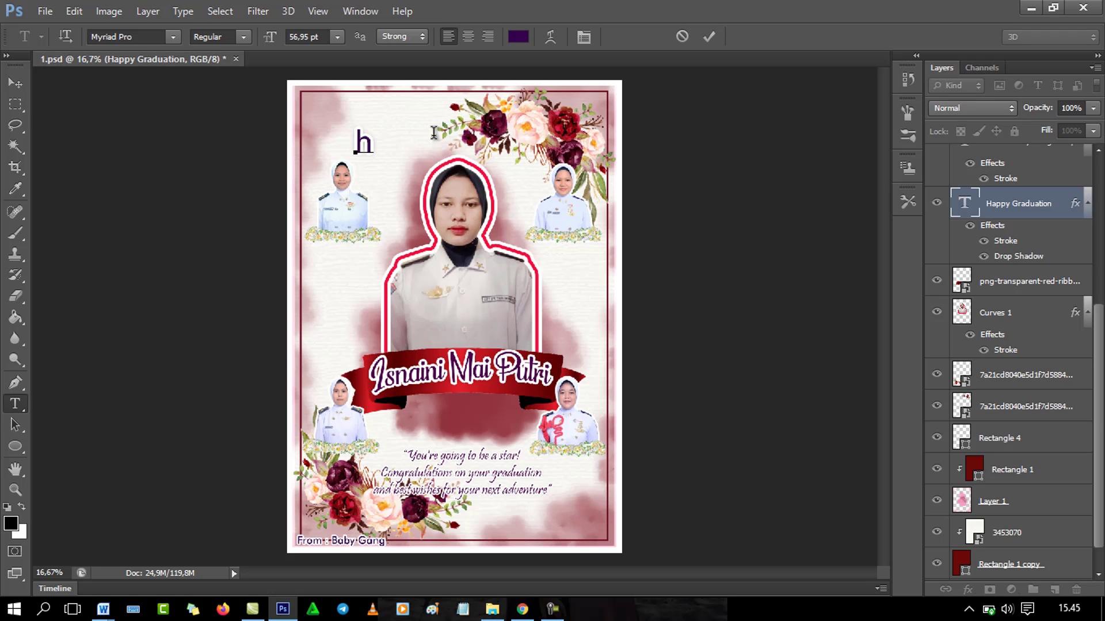
pyautogui.press('BackSpace')
pyautogui.write('HAP')
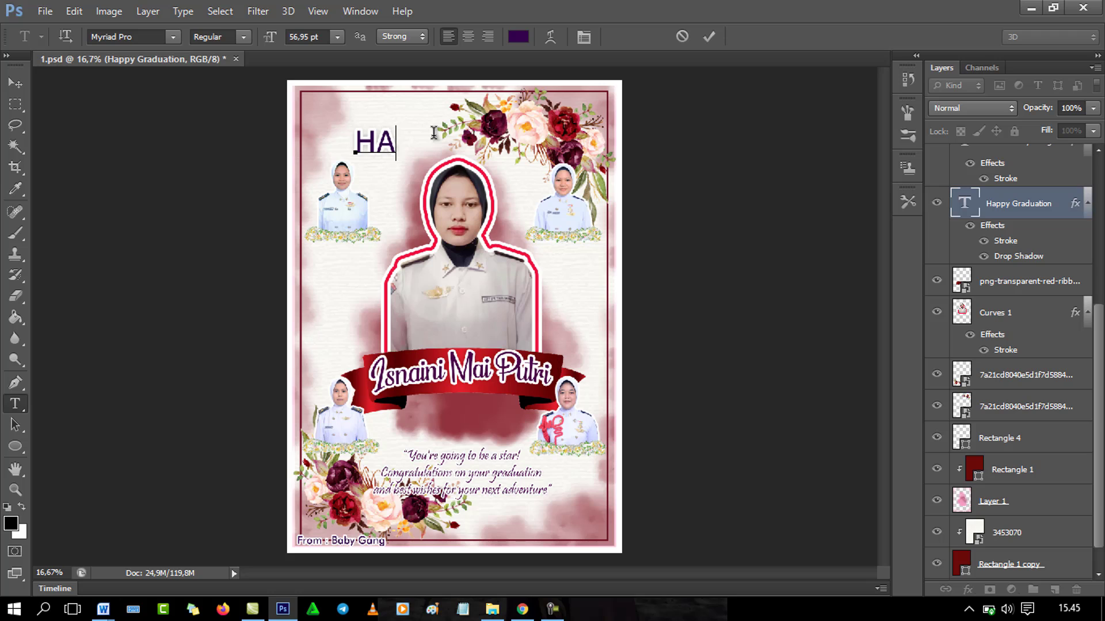
pyautogui.press('BackSpace')
pyautogui.press('BackSpace')
pyautogui.press('BackSpace')
pyautogui.write('appy Bi')
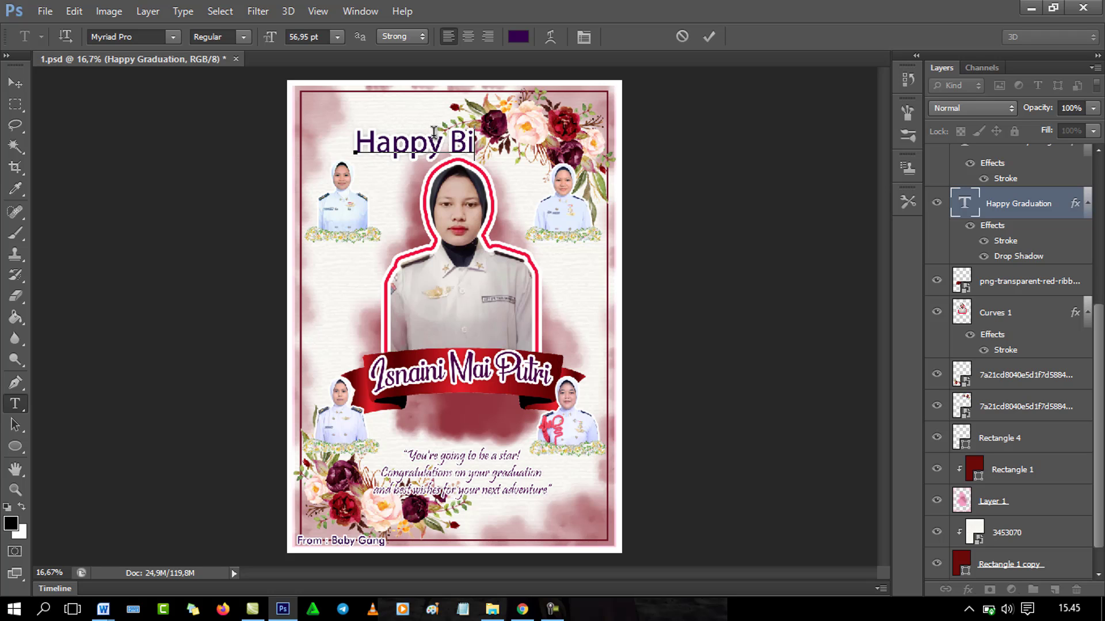
pyautogui.write('rthday')
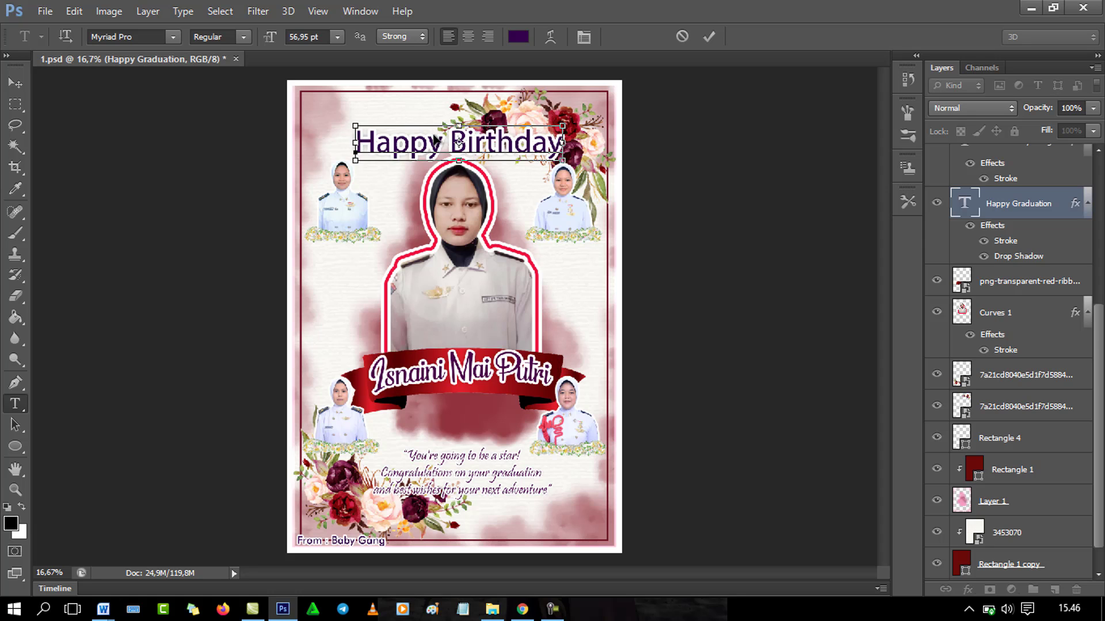
pyautogui.hotkey('ctrl', 'a')
# Step: Set the title in Stylish Calligraphy Demo and move it up near the top of the poster
pyautogui.click(174, 38)
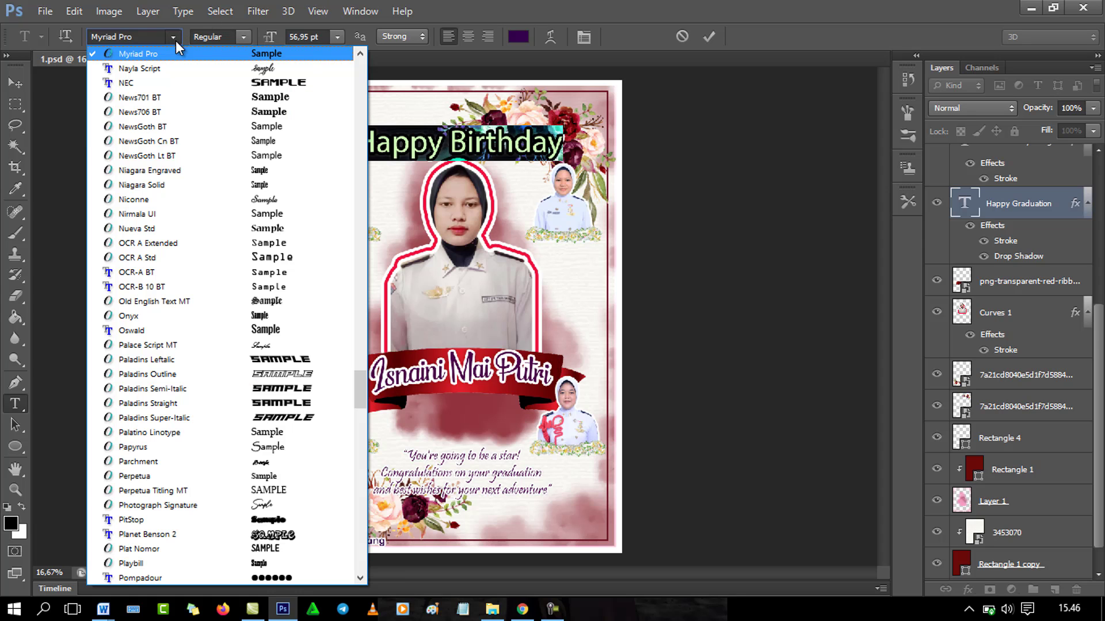
pyautogui.click(279, 197)
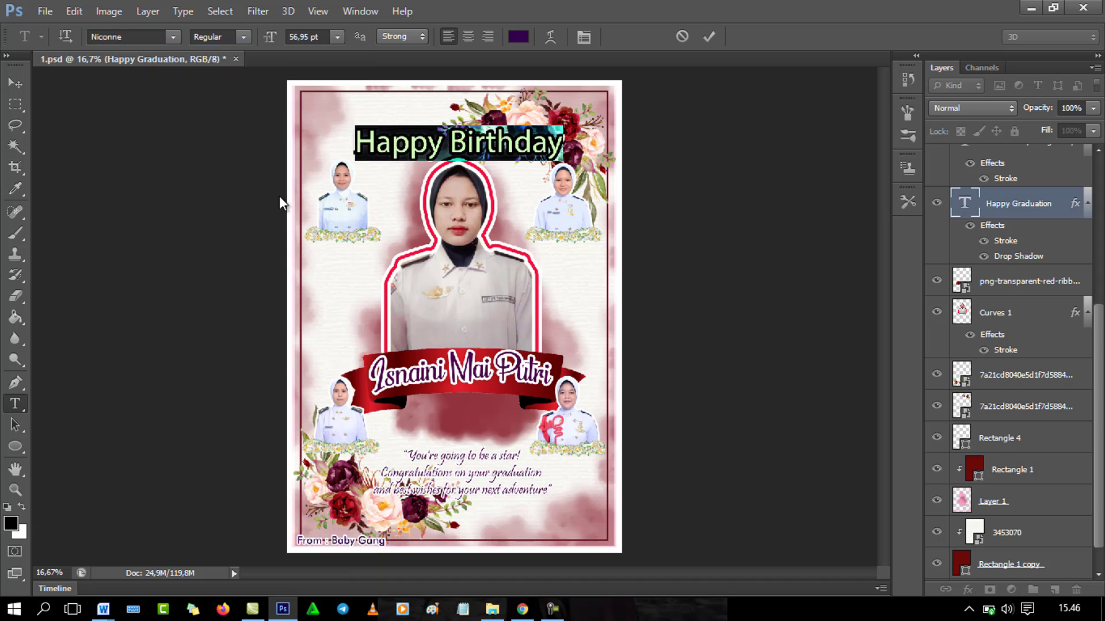
pyautogui.click(174, 37)
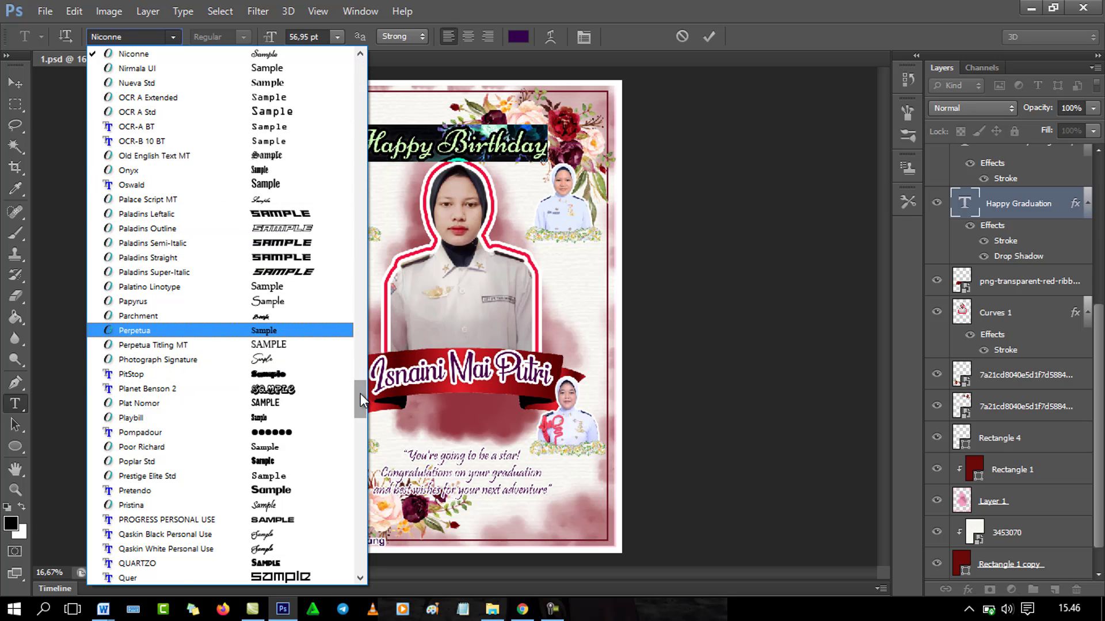
pyautogui.moveTo(360, 394); pyautogui.dragTo(360, 458)
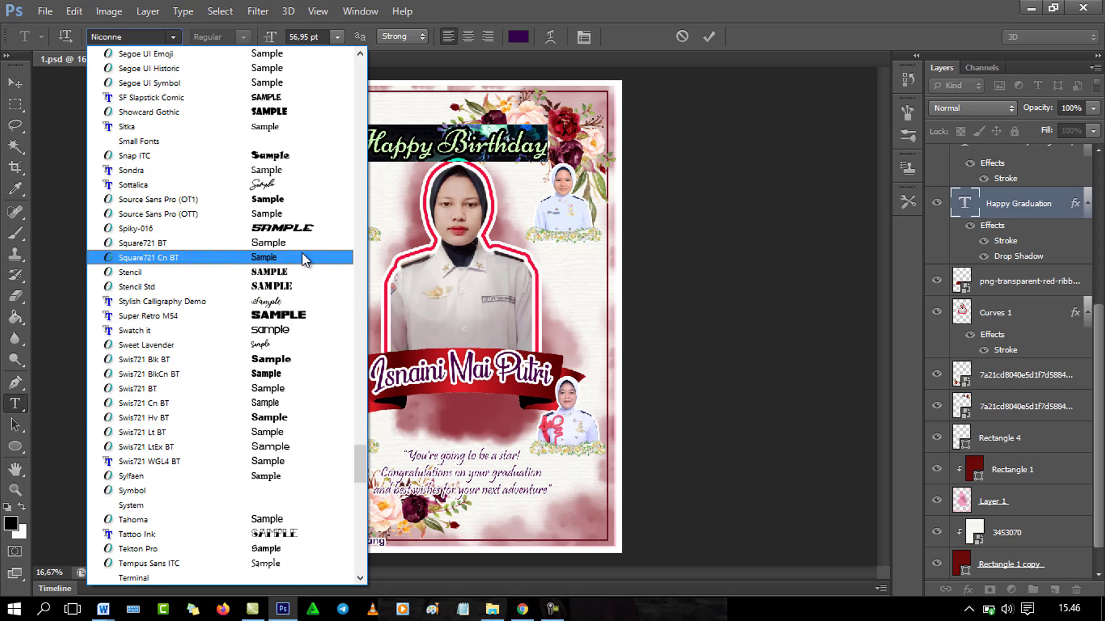
pyautogui.click(282, 305)
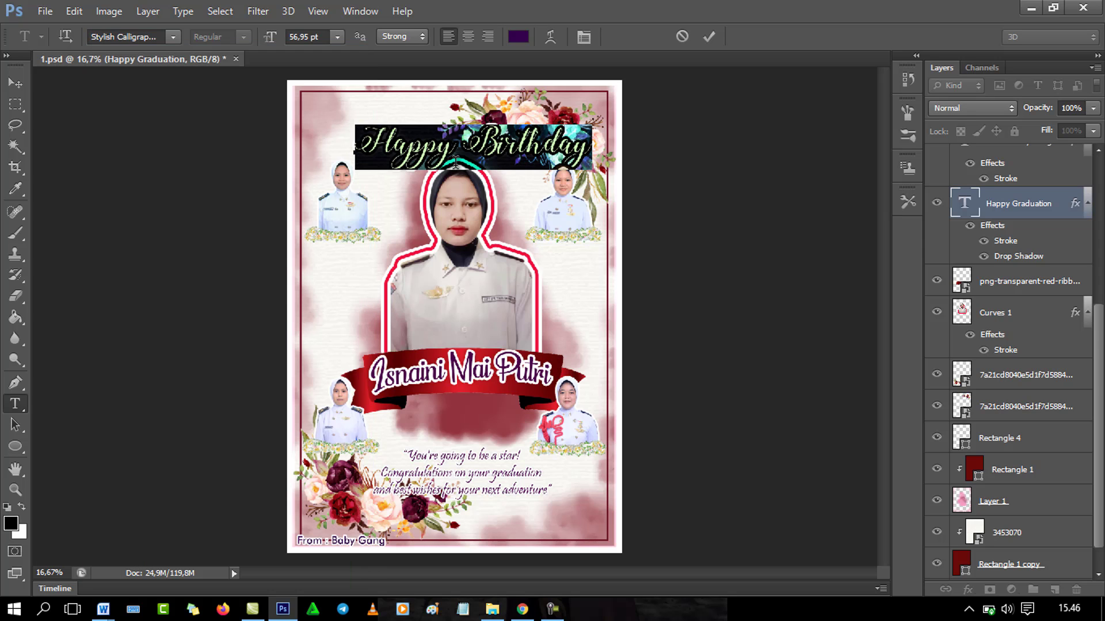
pyautogui.click(15, 81)
pyautogui.moveTo(509, 140); pyautogui.dragTo(490, 134)
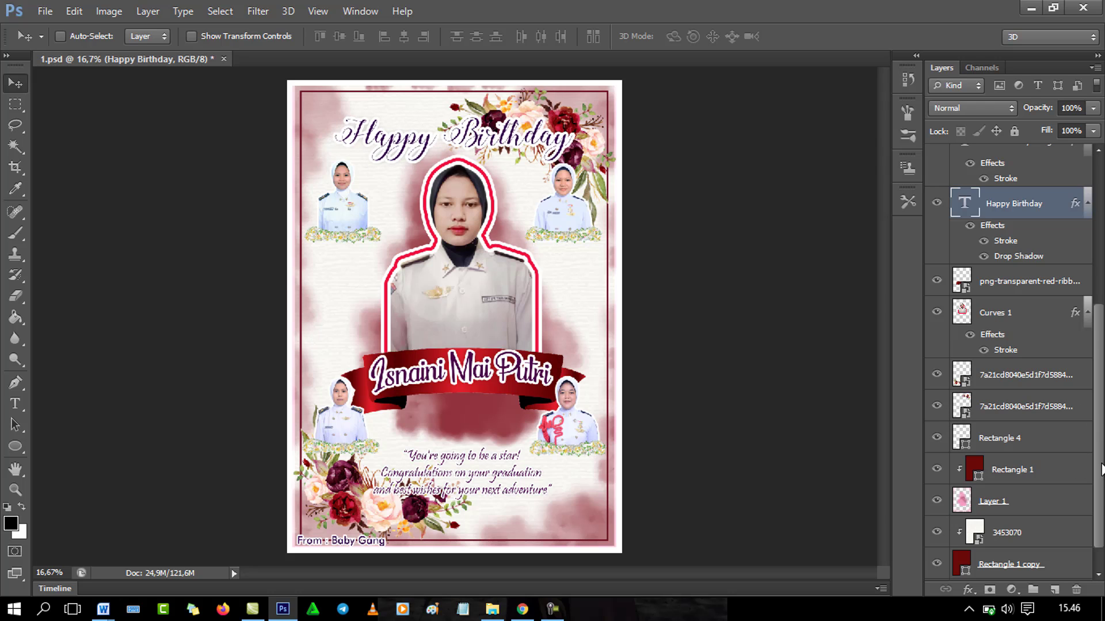
# Step: Expand Group 1 and briefly toggle the top-right flower garland's visibility to locate it
pyautogui.moveTo(1100, 469); pyautogui.dragTo(1100, 503)
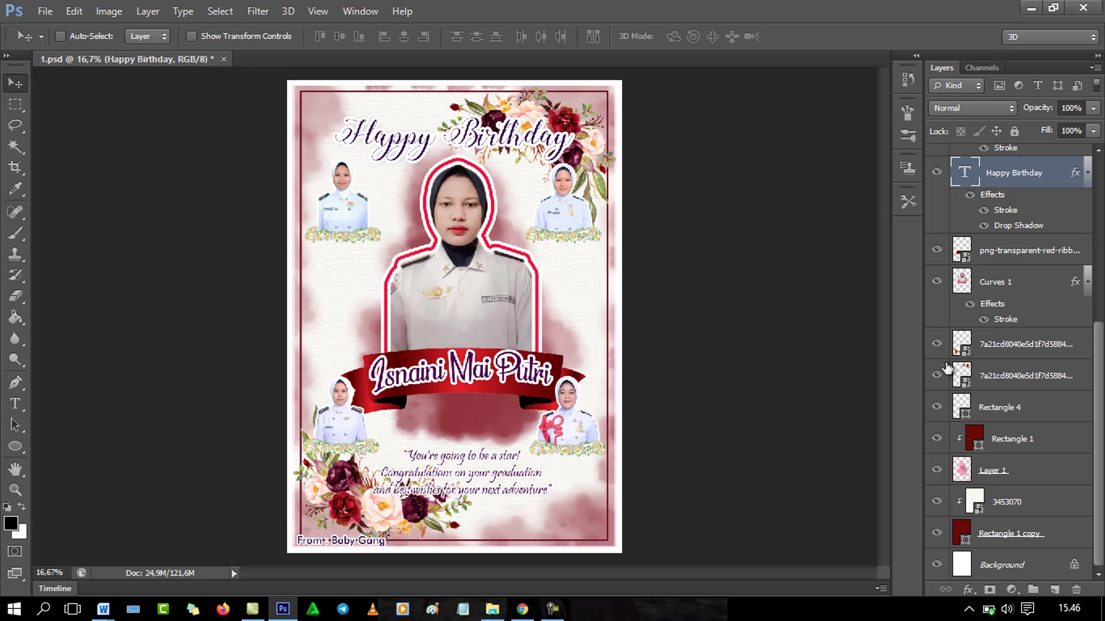
pyautogui.moveTo(1100, 465); pyautogui.dragTo(1099, 256)
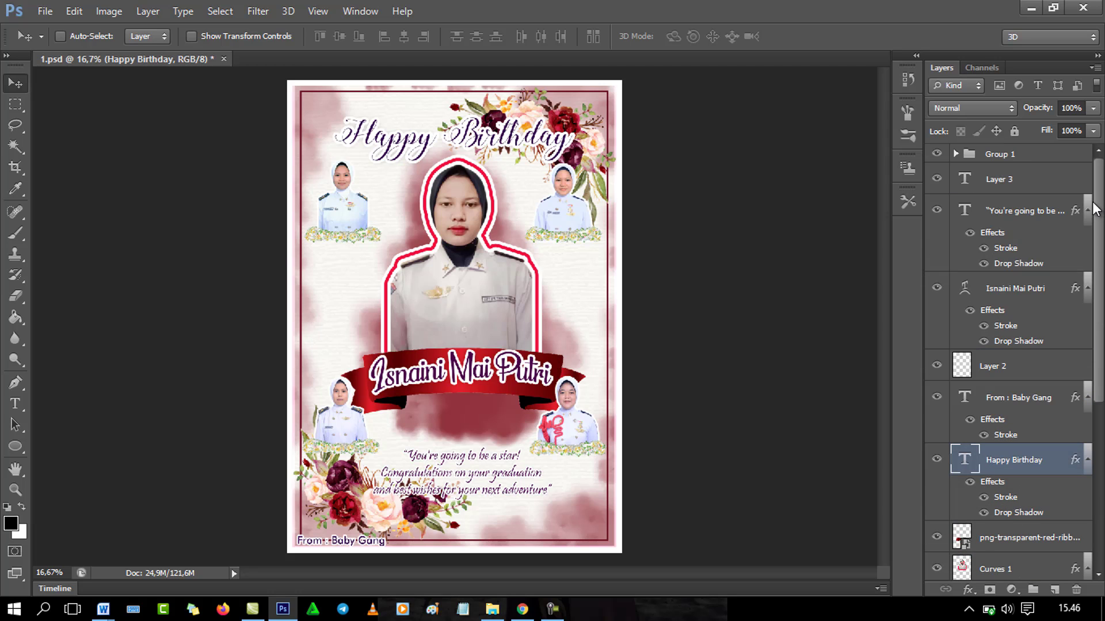
pyautogui.click(955, 154)
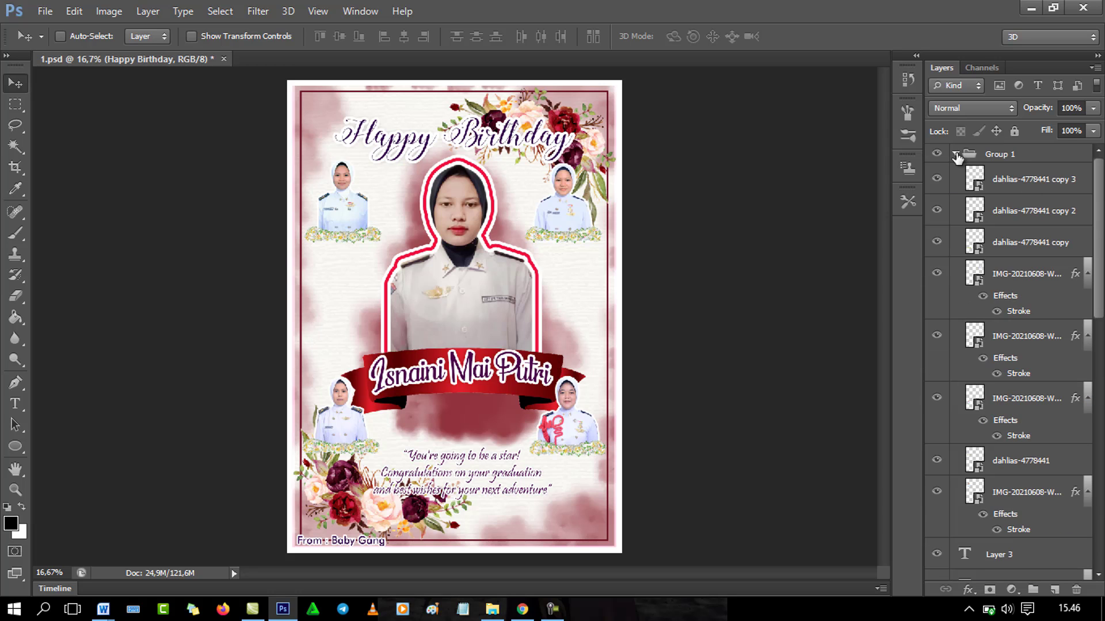
pyautogui.click(1031, 183)
pyautogui.click(938, 180)
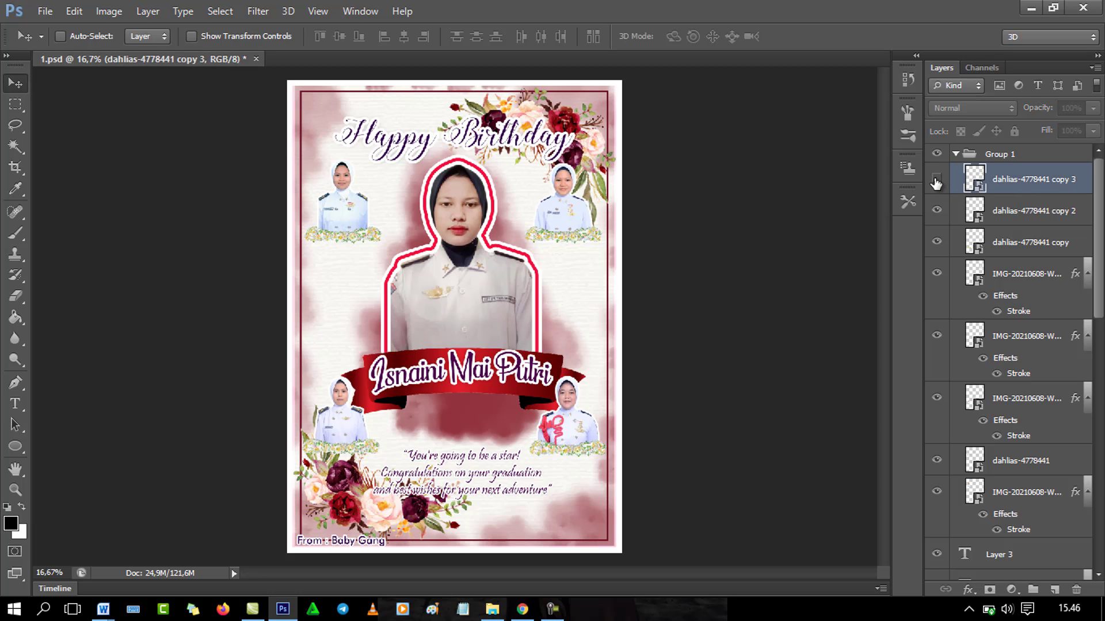
pyautogui.click(936, 179)
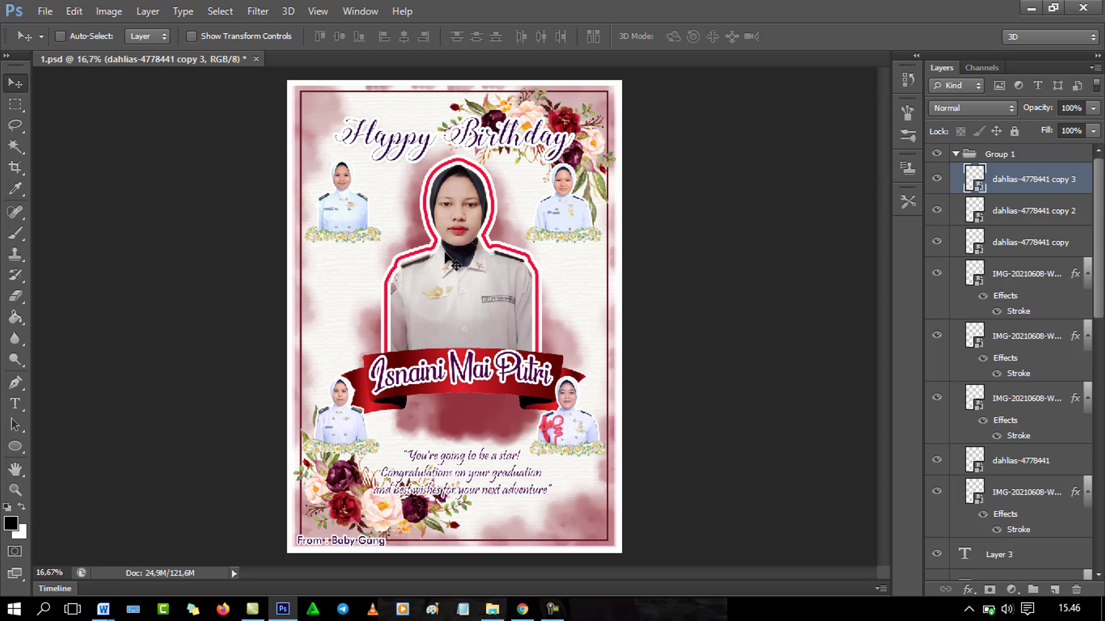
pyautogui.click(936, 179)
pyautogui.click(935, 181)
# Step: Hide the four small corner portraits and the dahlias flower garlands
pyautogui.click(936, 336)
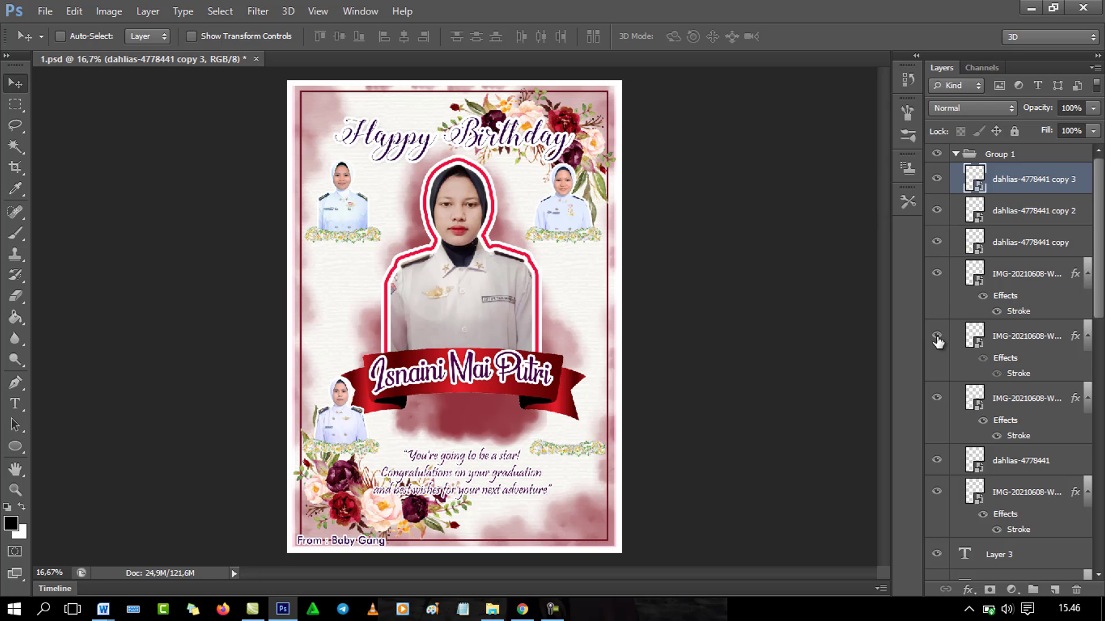
pyautogui.click(937, 337)
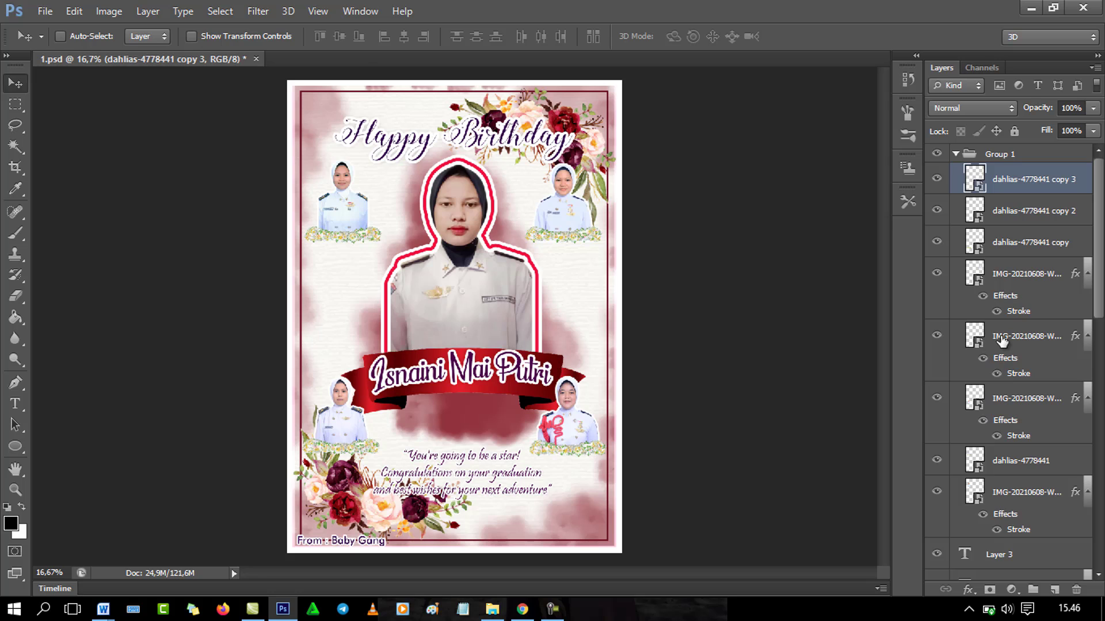
pyautogui.click(954, 343)
pyautogui.click(936, 340)
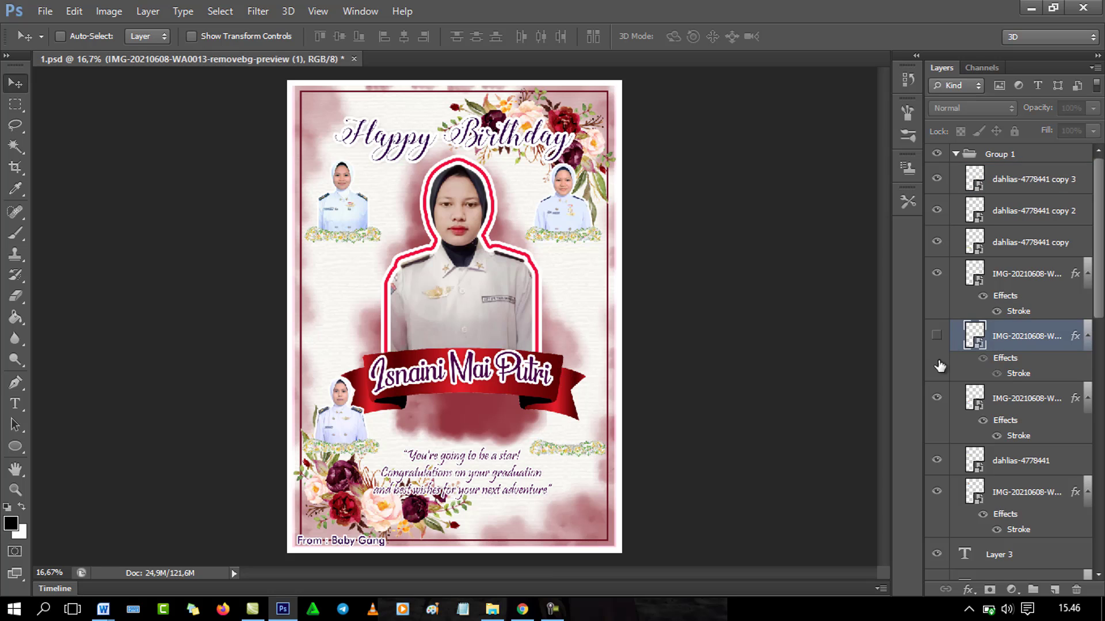
pyautogui.click(938, 400)
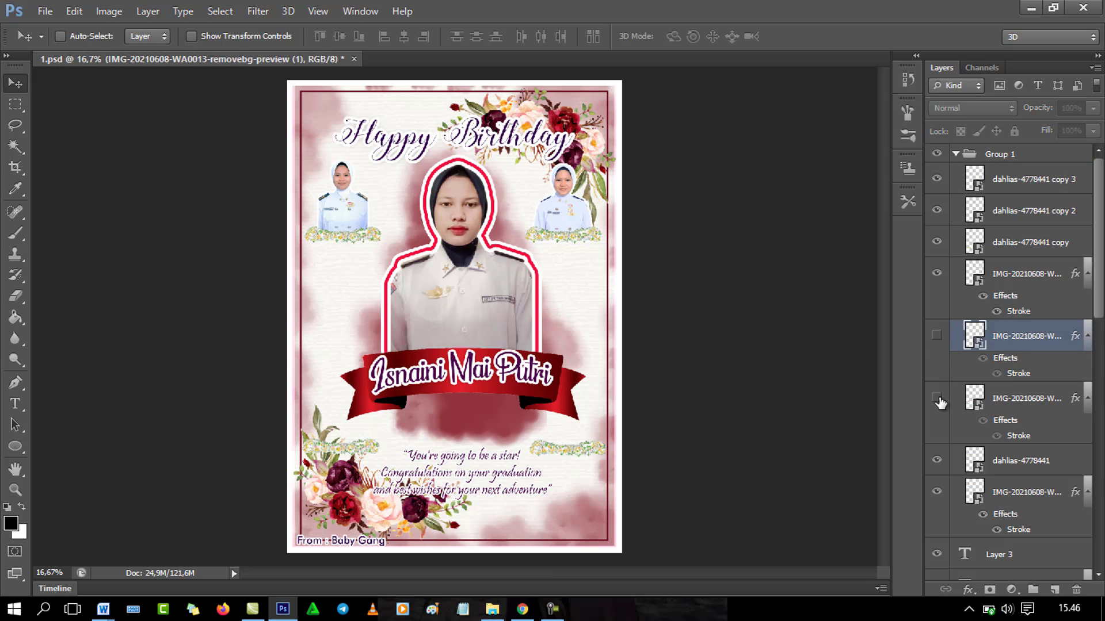
pyautogui.click(937, 460)
pyautogui.click(937, 492)
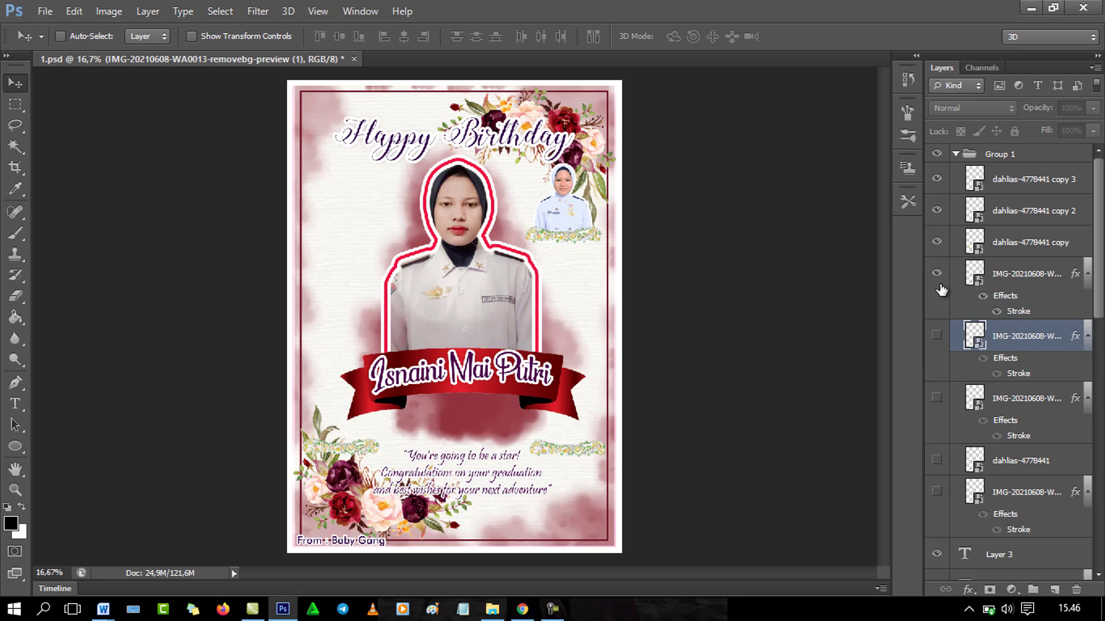
pyautogui.moveTo(936, 279); pyautogui.dragTo(934, 153)
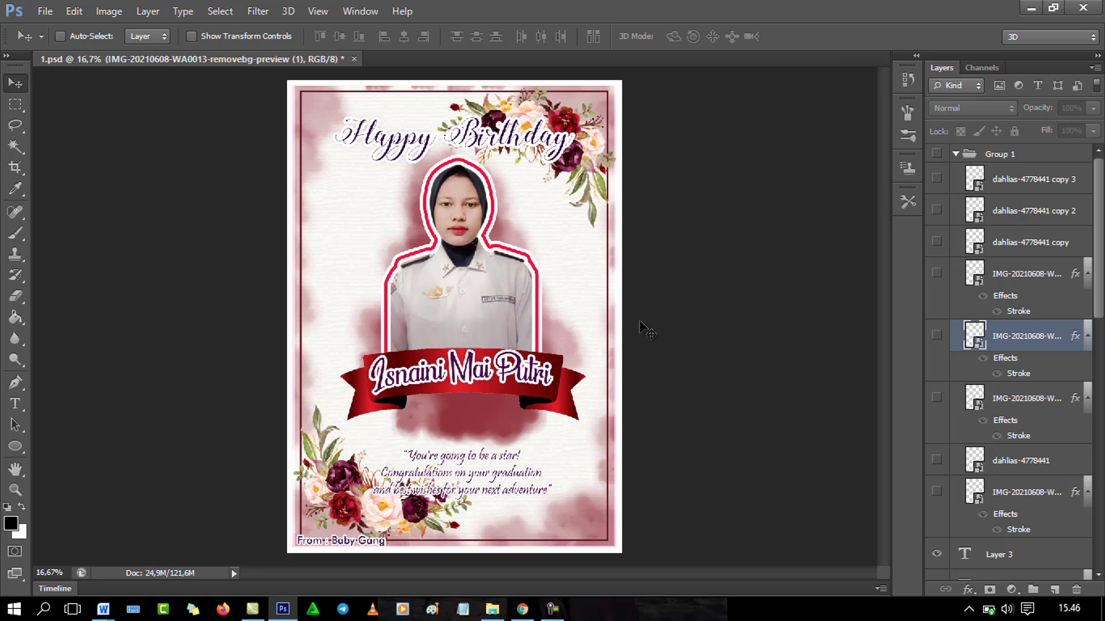
pyautogui.moveTo(1099, 311); pyautogui.dragTo(1103, 551)
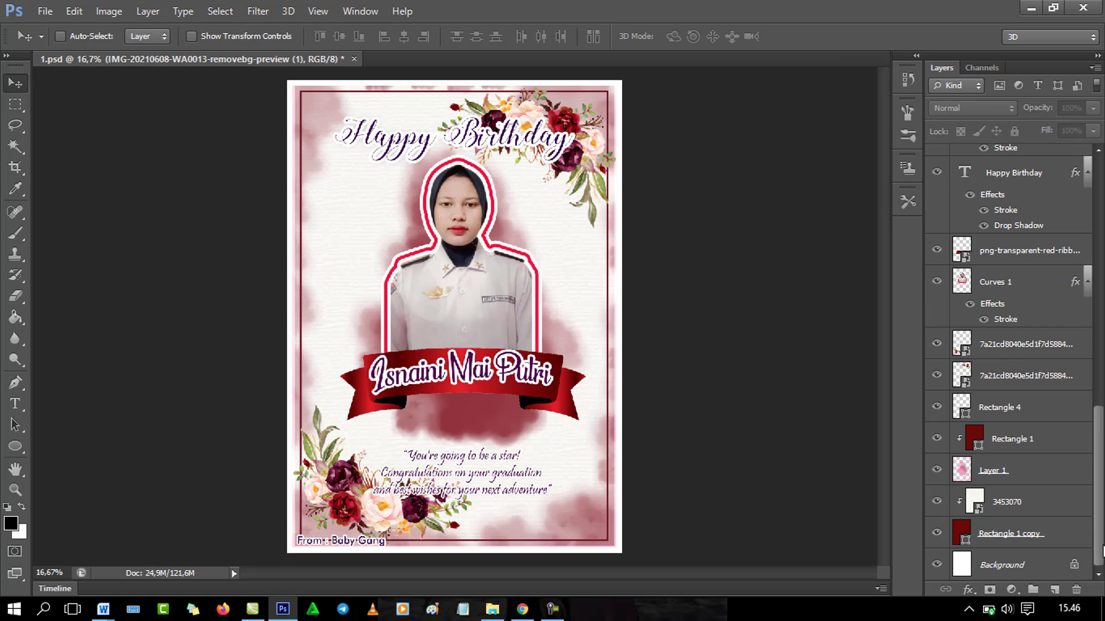
# Step: Select the Rectangle 1 shape and set its fill to a light blue
pyautogui.click(1036, 476)
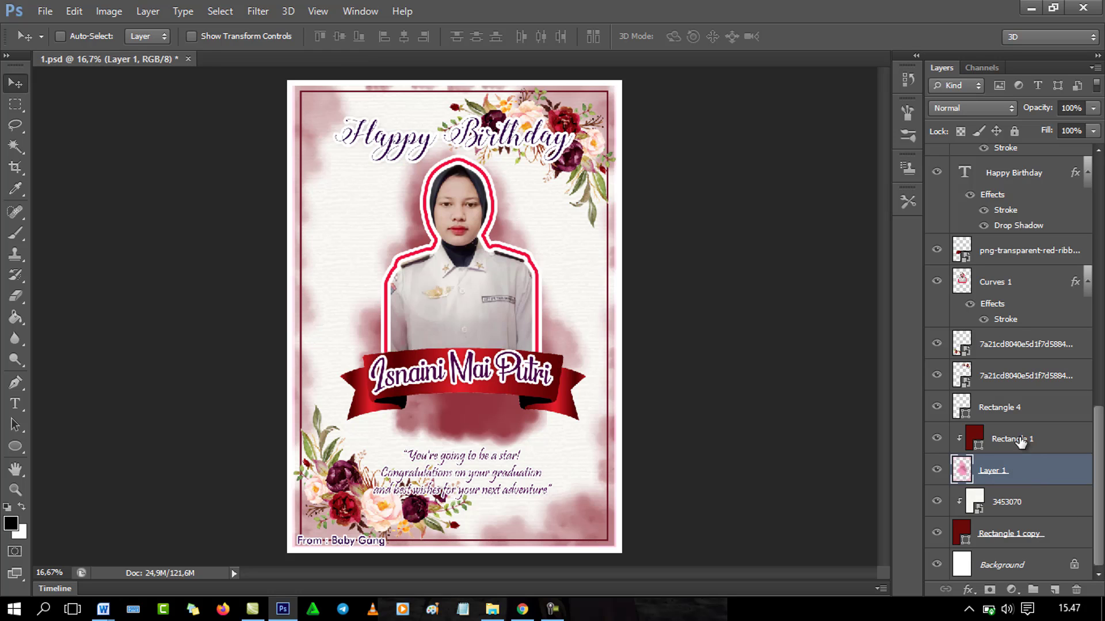
pyautogui.click(1022, 442)
pyautogui.click(19, 444)
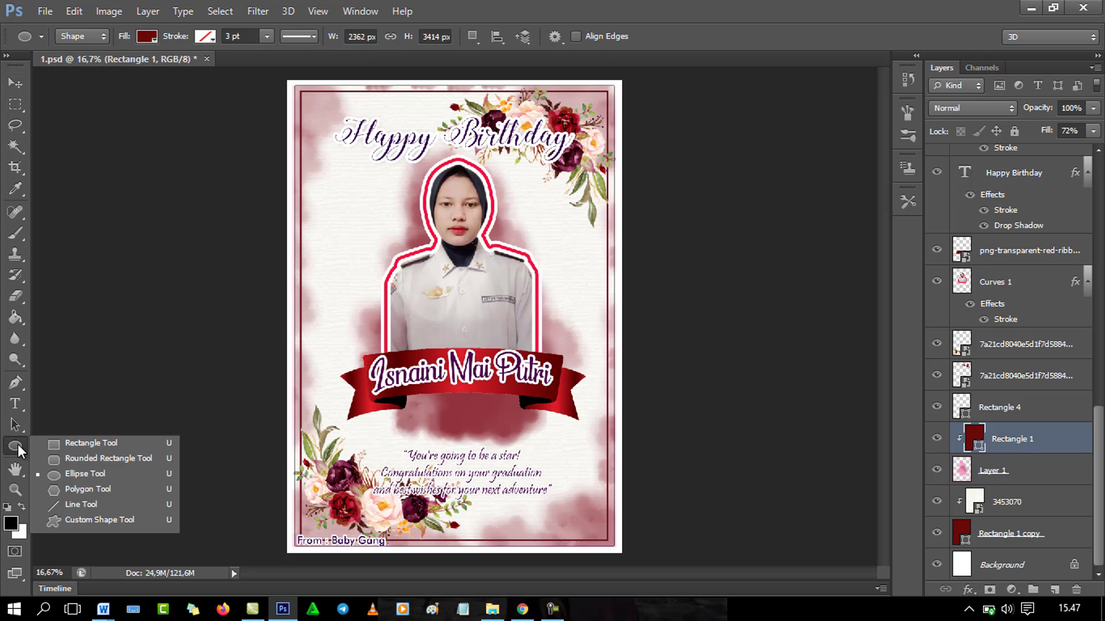
pyautogui.click(147, 36)
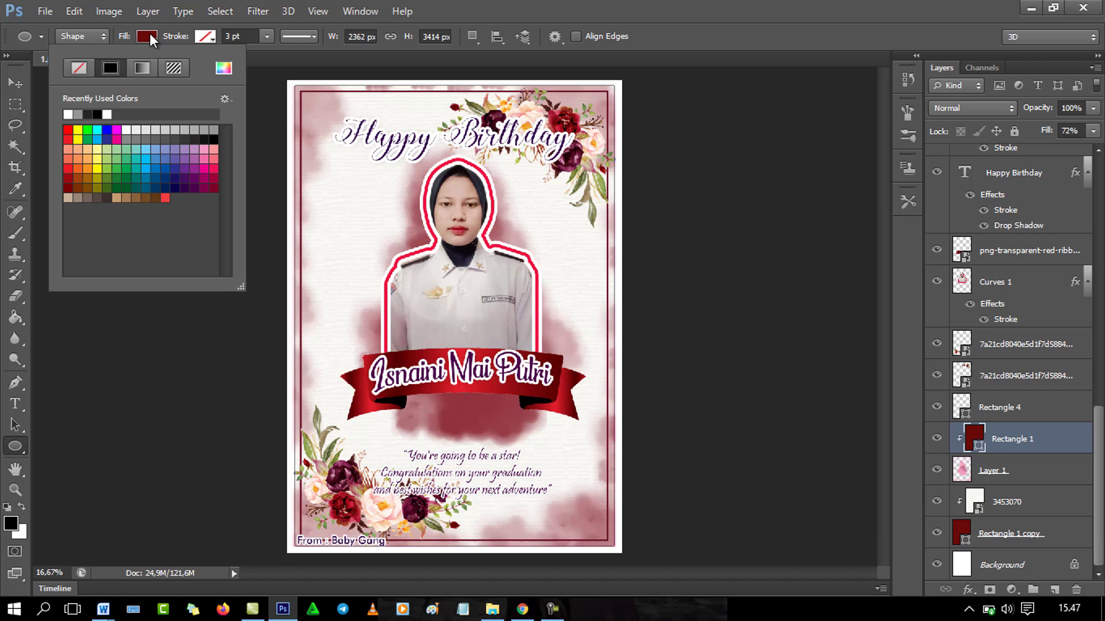
pyautogui.click(223, 68)
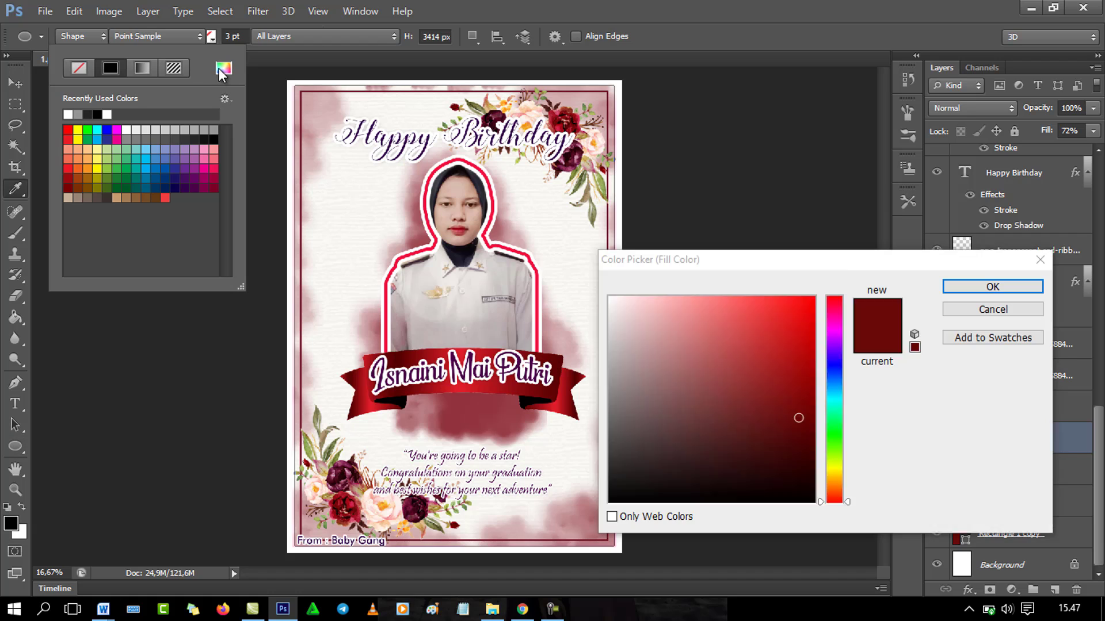
pyautogui.click(836, 368)
pyautogui.click(805, 324)
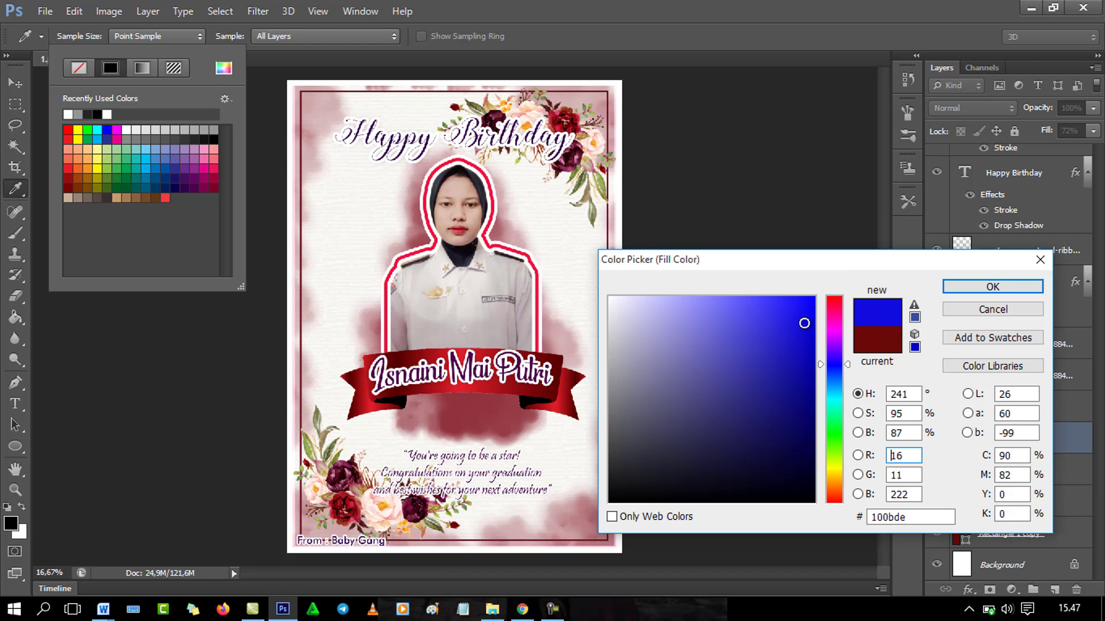
pyautogui.click(767, 309)
pyautogui.click(961, 288)
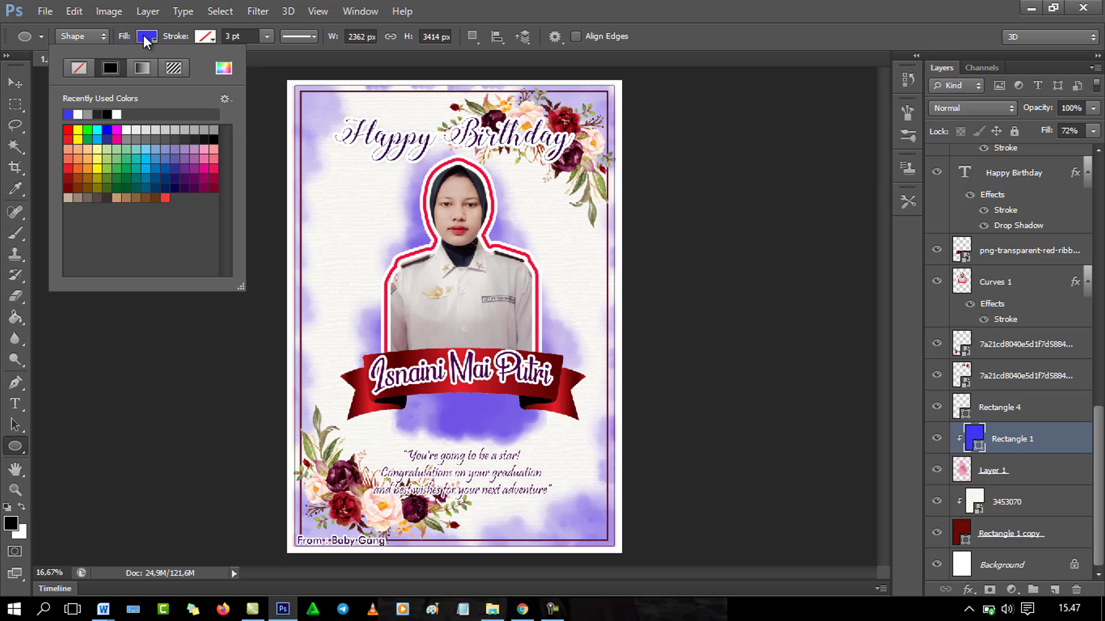
# Step: Change the Rectangle 1 fill to mint green 38f1a9
pyautogui.click(223, 68)
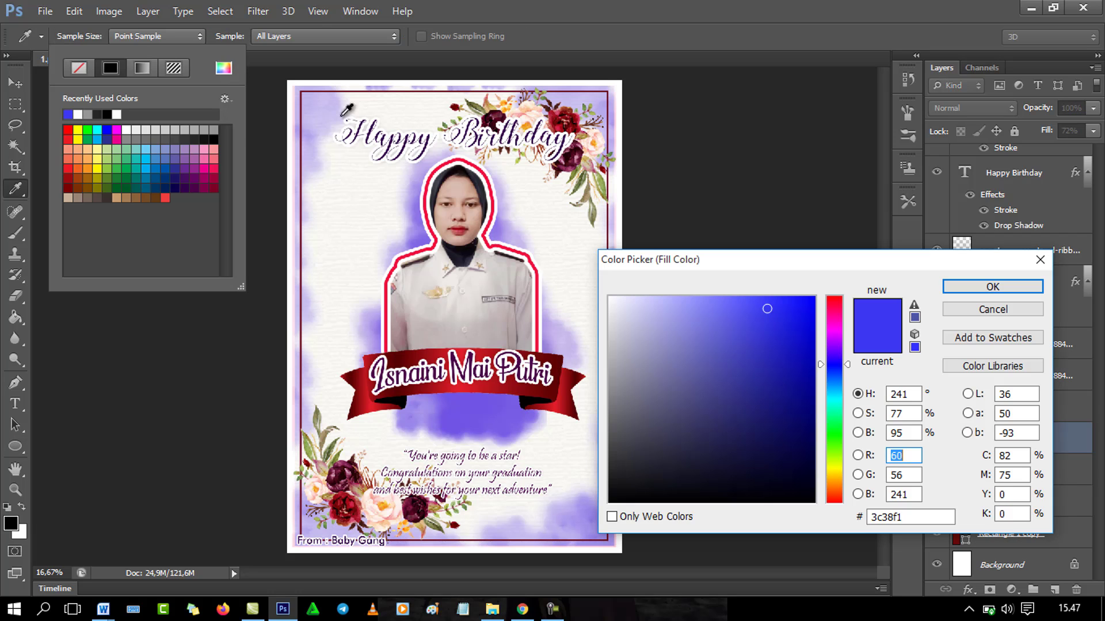
pyautogui.click(837, 413)
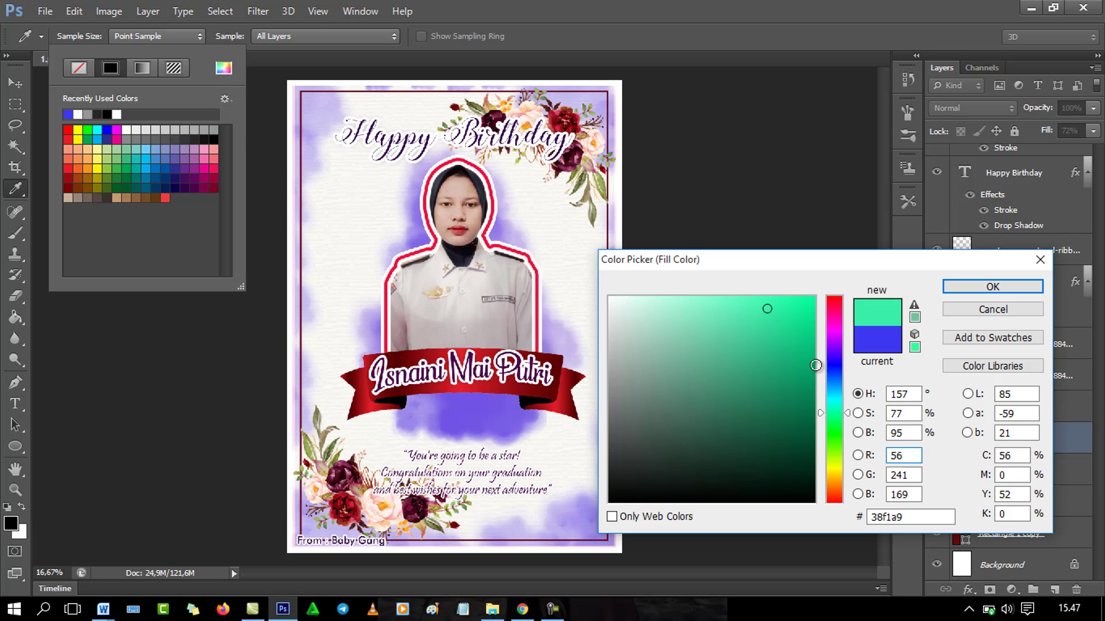
pyautogui.click(969, 288)
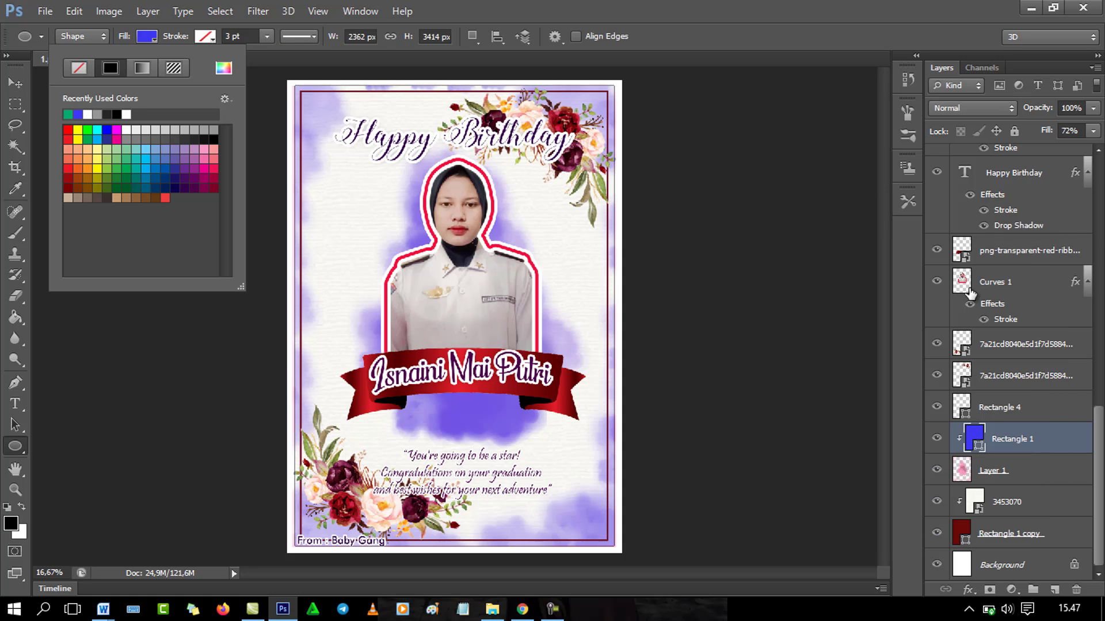
pyautogui.click(147, 37)
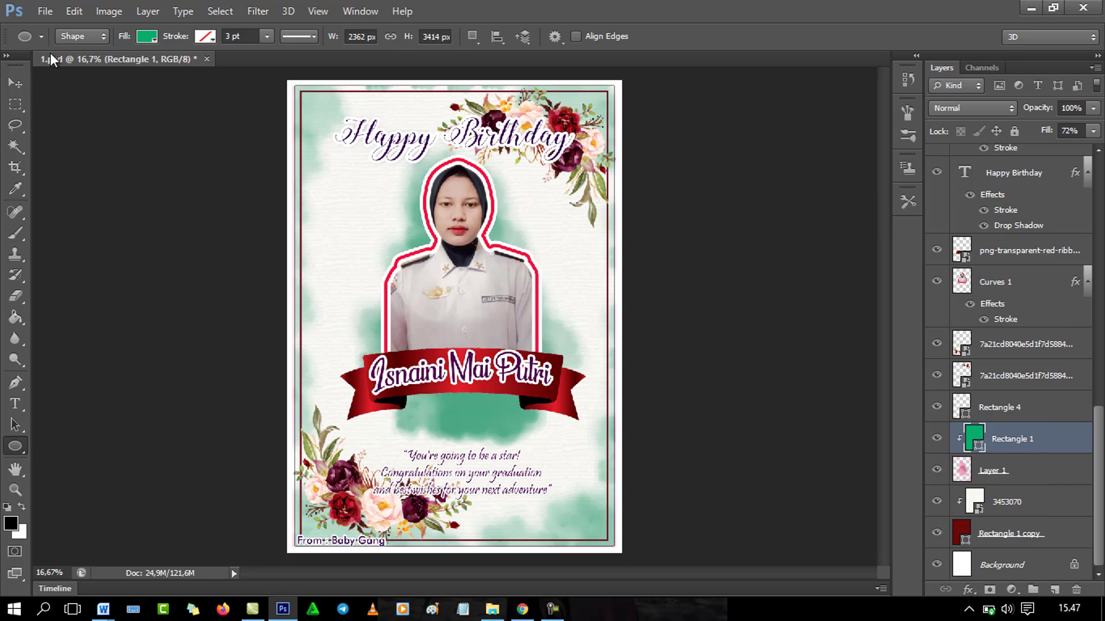
pyautogui.click(15, 83)
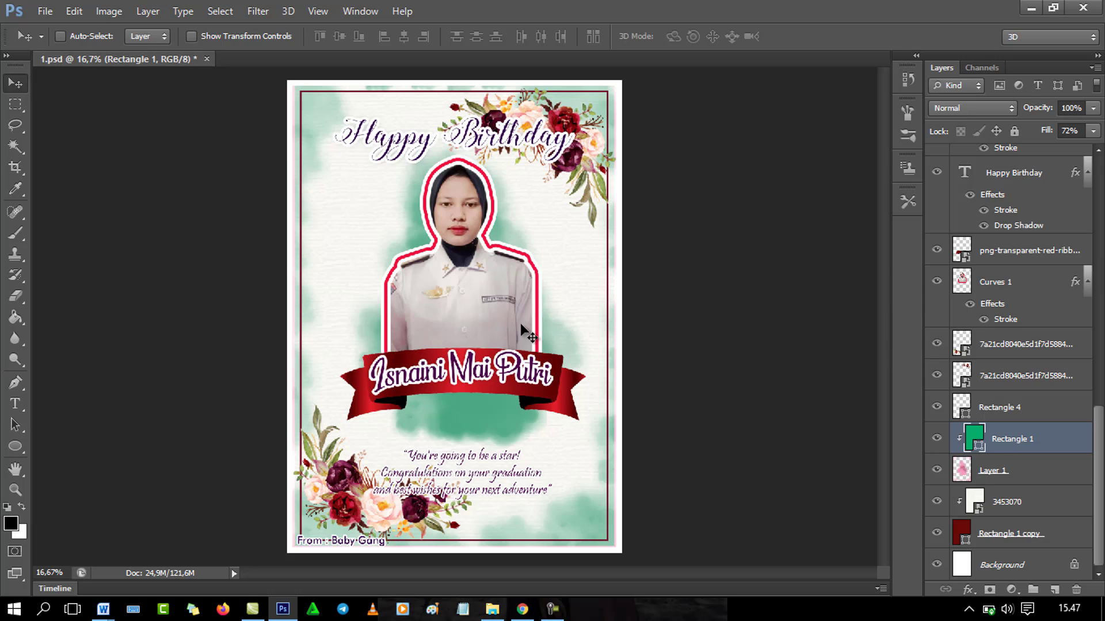
# Step: Select all of the ribbon's name text and type the new person's full name
pyautogui.click(15, 405)
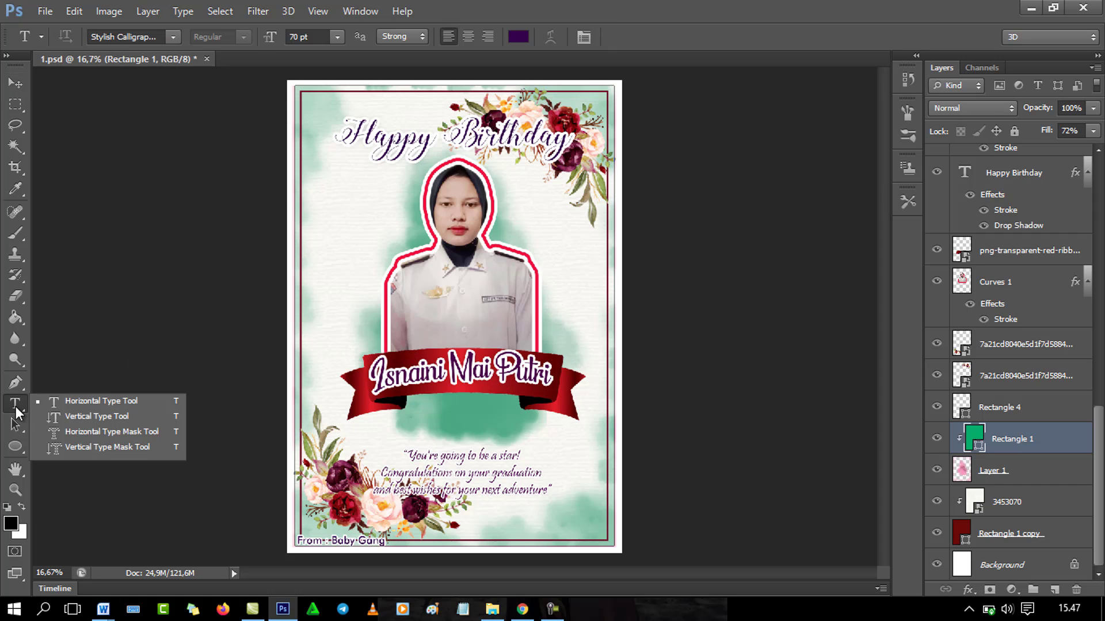
pyautogui.click(464, 377)
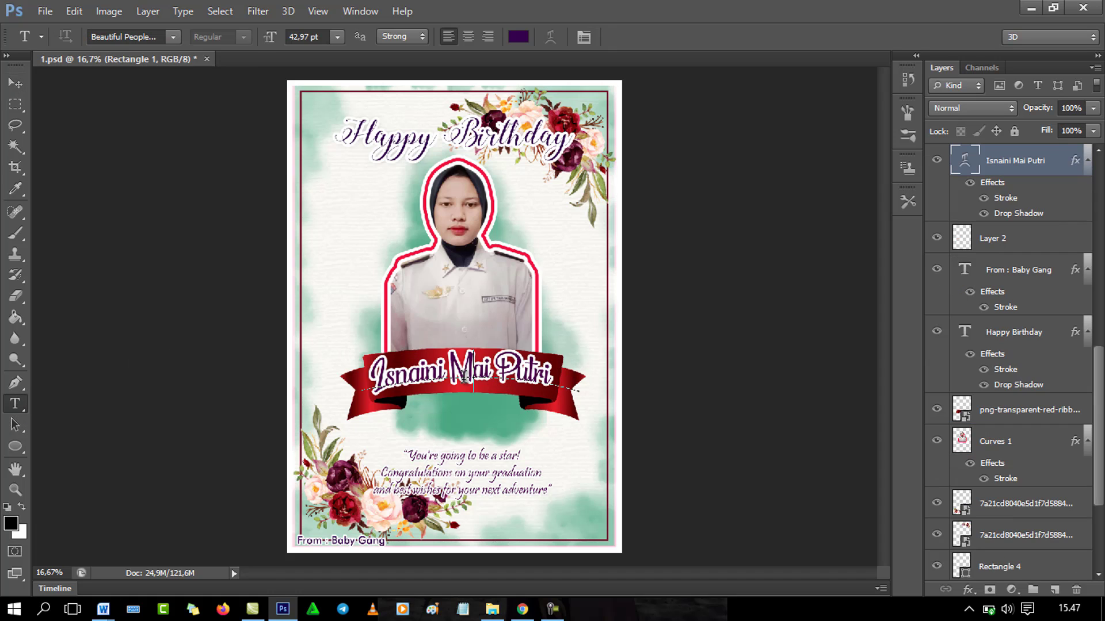
pyautogui.hotkey('ctrl', 'a')
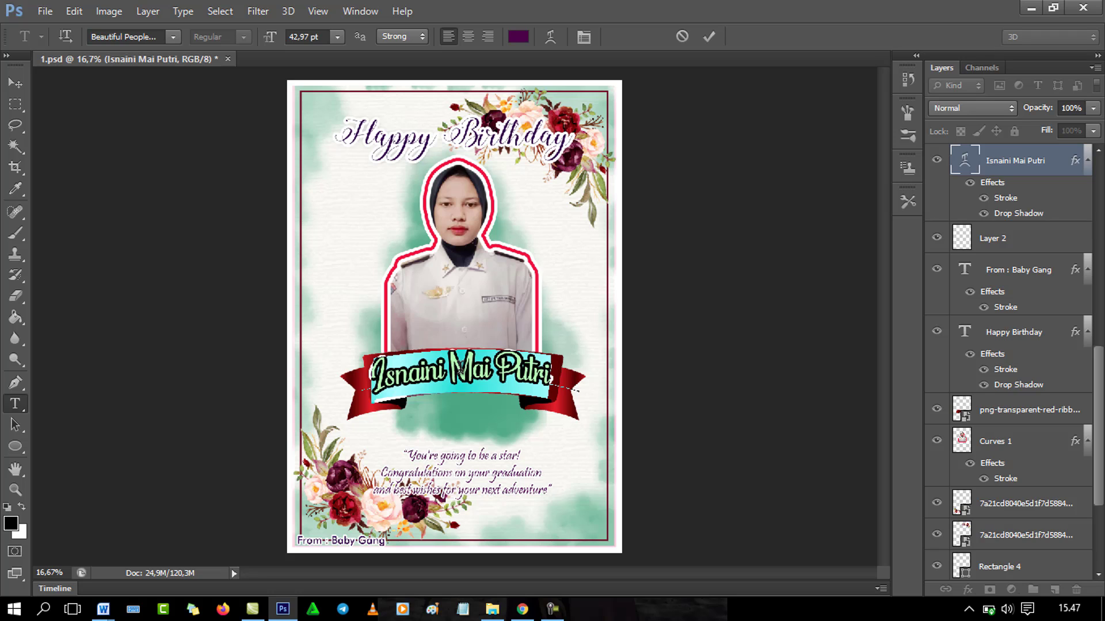
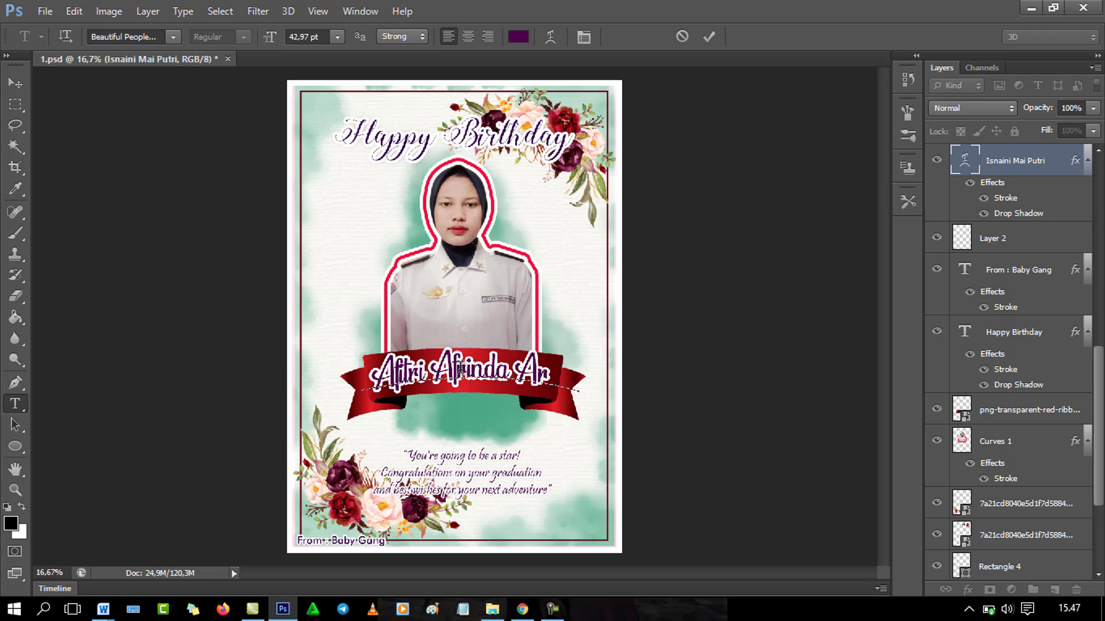
# Step: Set the ribbon name's text colour to near-black and commit the edit
pyautogui.click(517, 37)
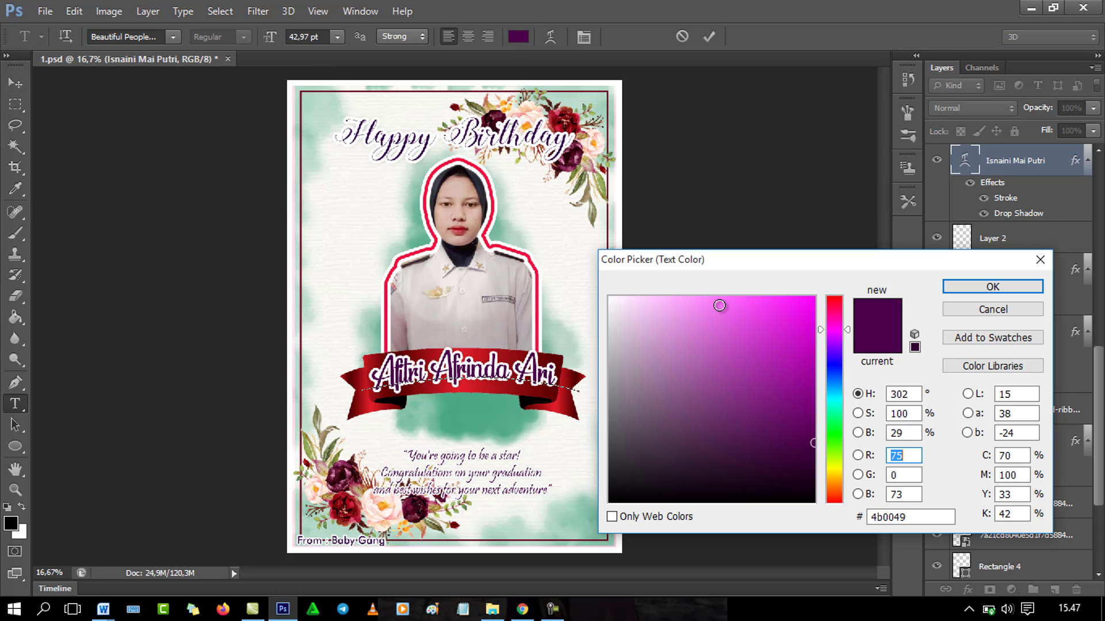
pyautogui.click(636, 307)
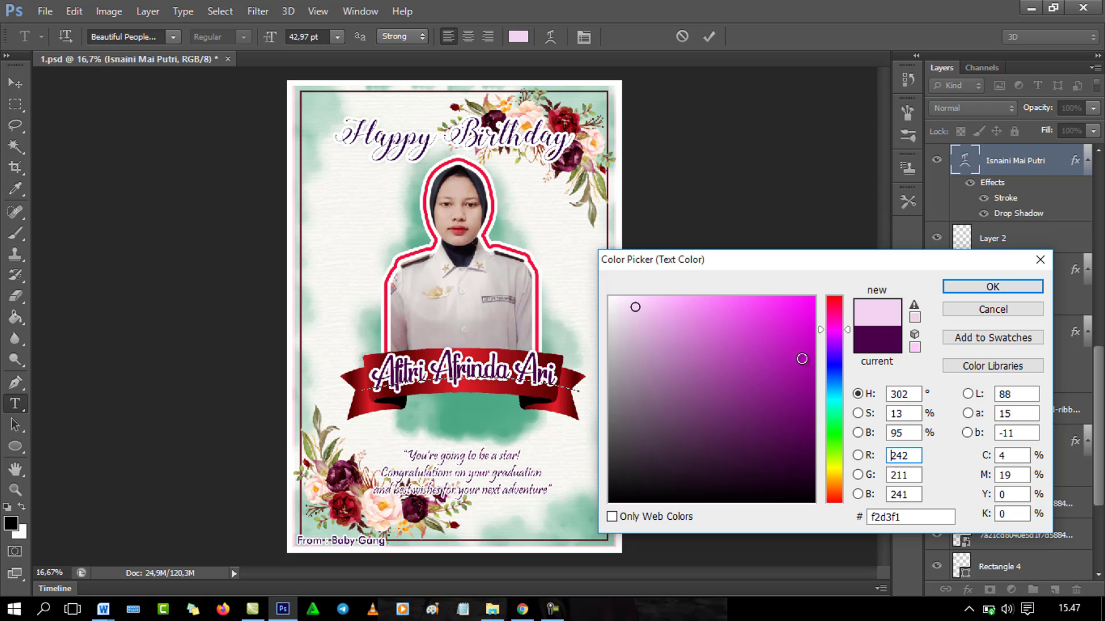
pyautogui.click(804, 491)
pyautogui.click(991, 309)
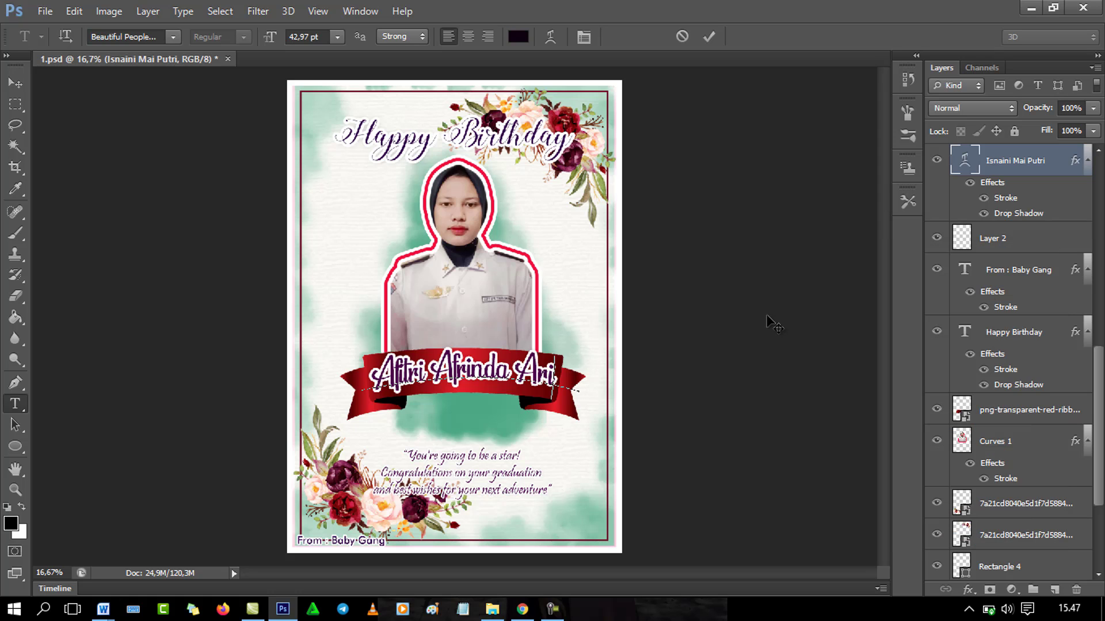
pyautogui.click(516, 38)
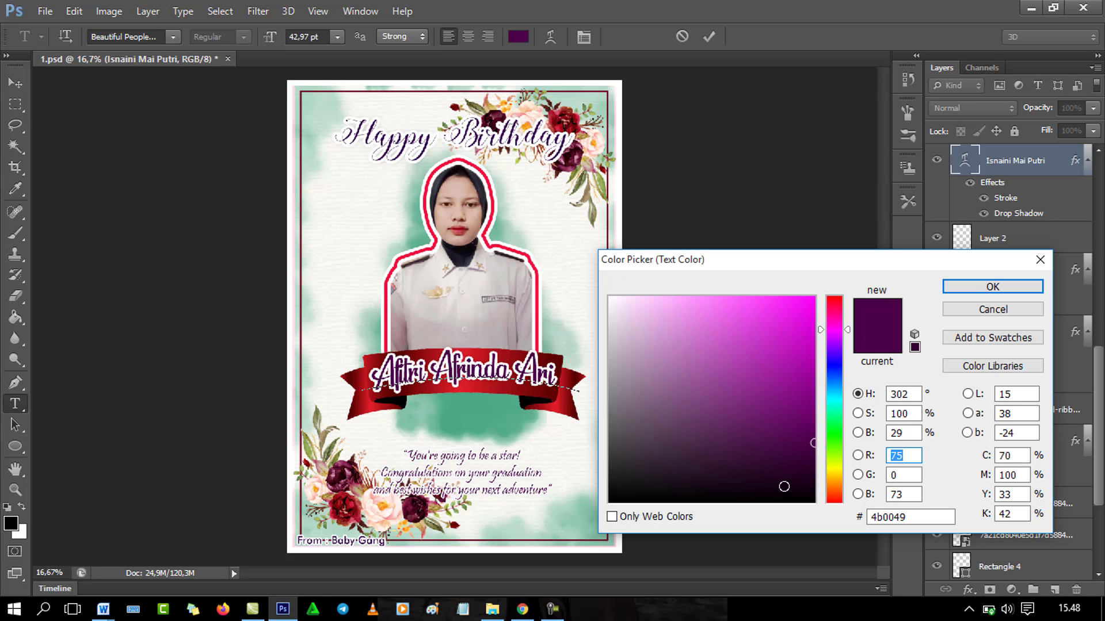
pyautogui.click(777, 501)
pyautogui.click(1021, 293)
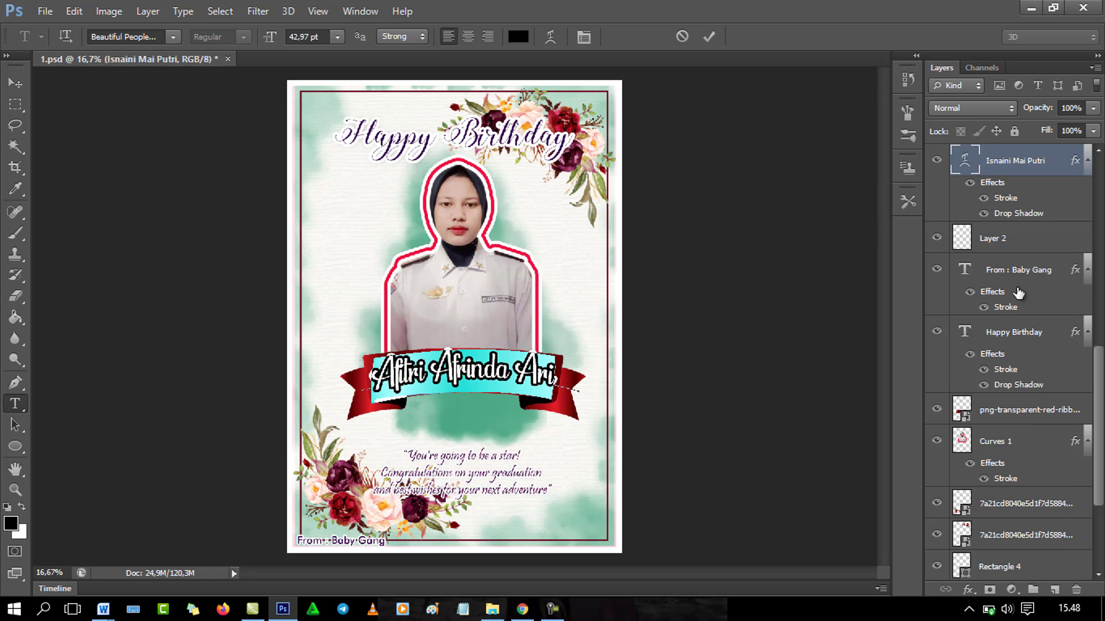
pyautogui.click(15, 83)
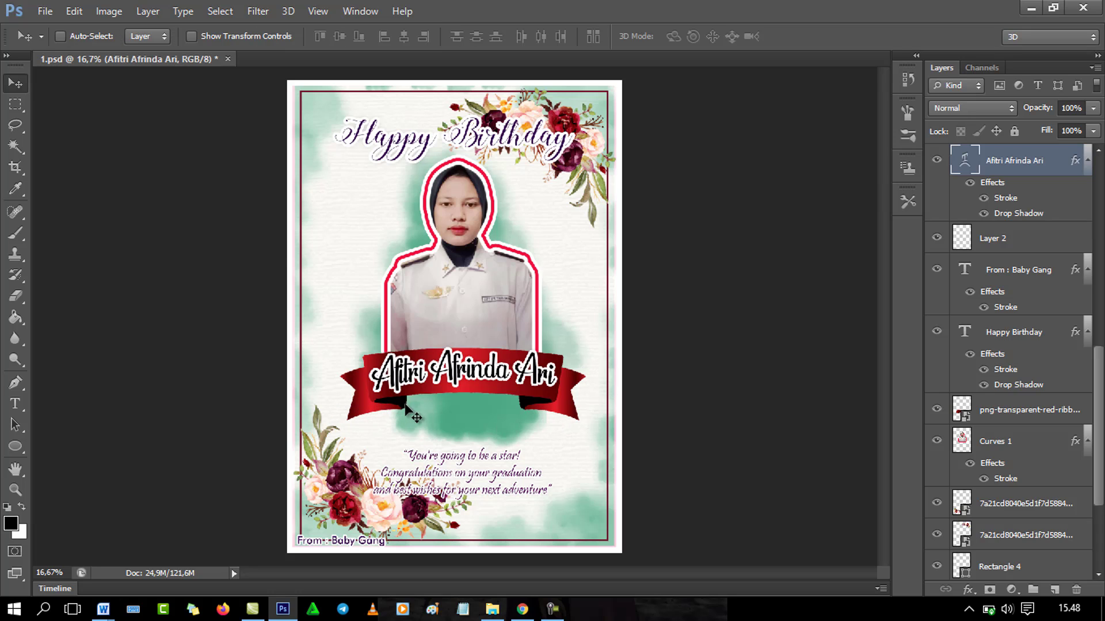
pyautogui.moveTo(1100, 369); pyautogui.dragTo(1098, 406)
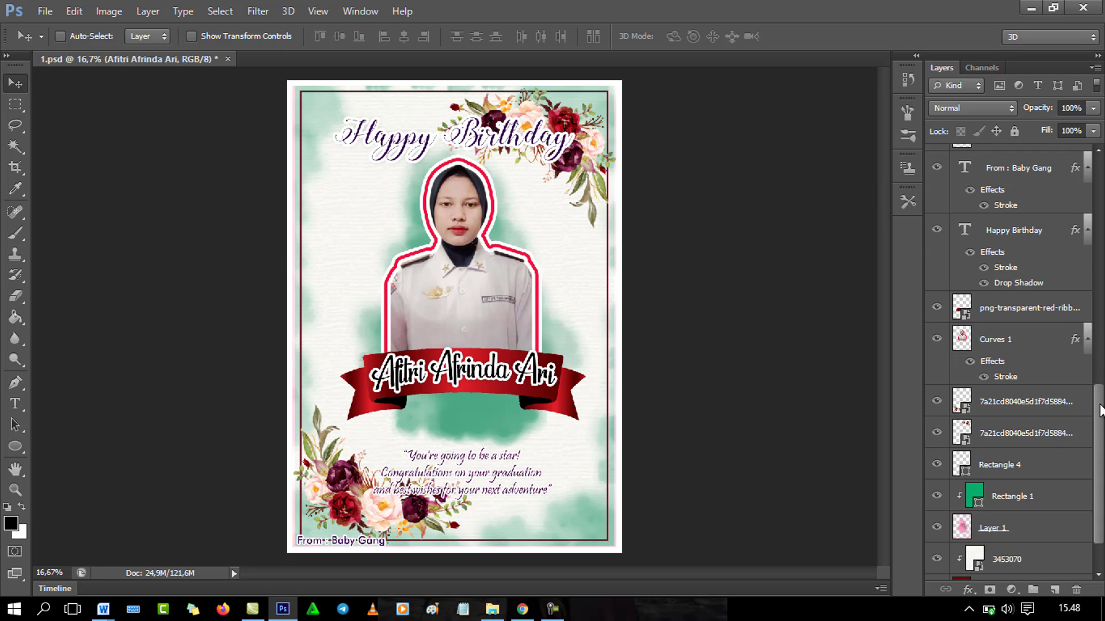
pyautogui.click(996, 311)
pyautogui.click(938, 310)
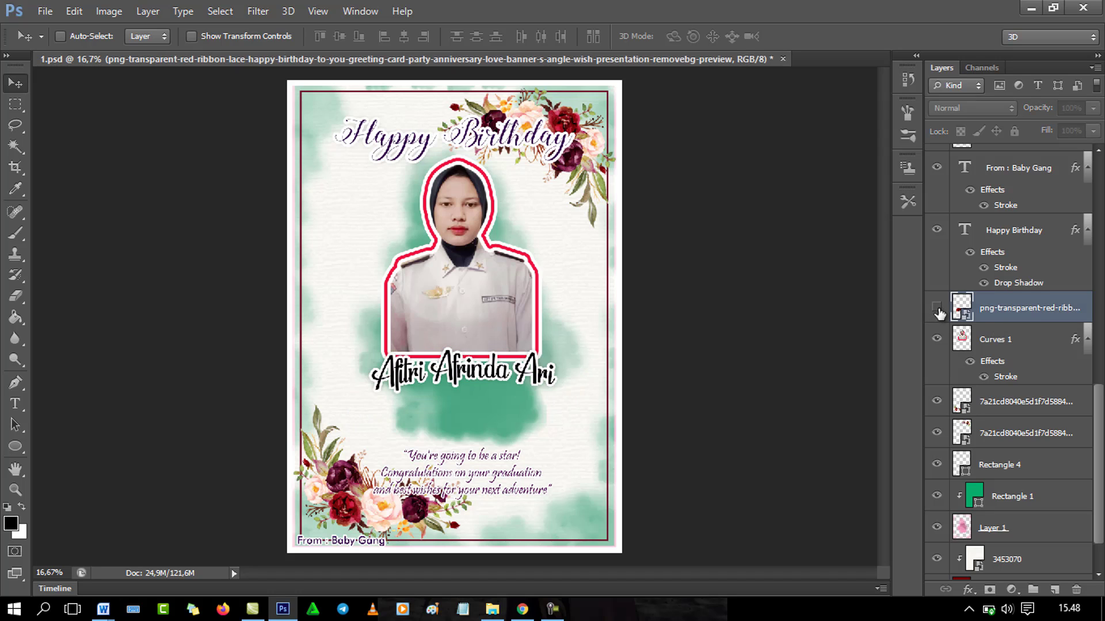
pyautogui.click(938, 311)
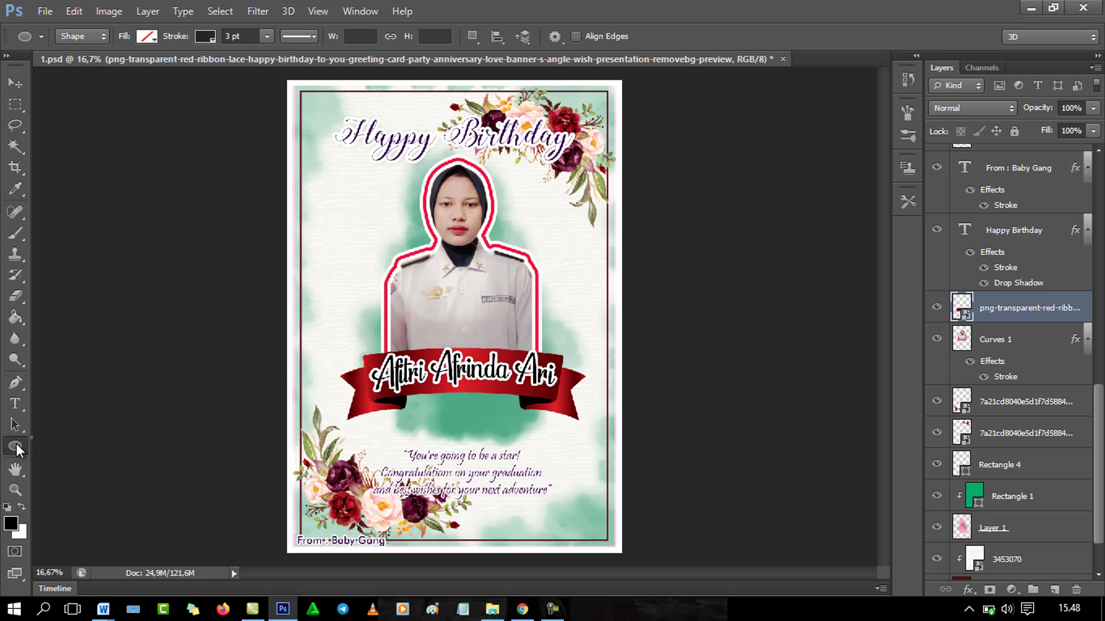
# Step: Draw a blue-filled rectangle covering the name ribbon with the Rectangle Tool
pyautogui.rightClick(16, 447)
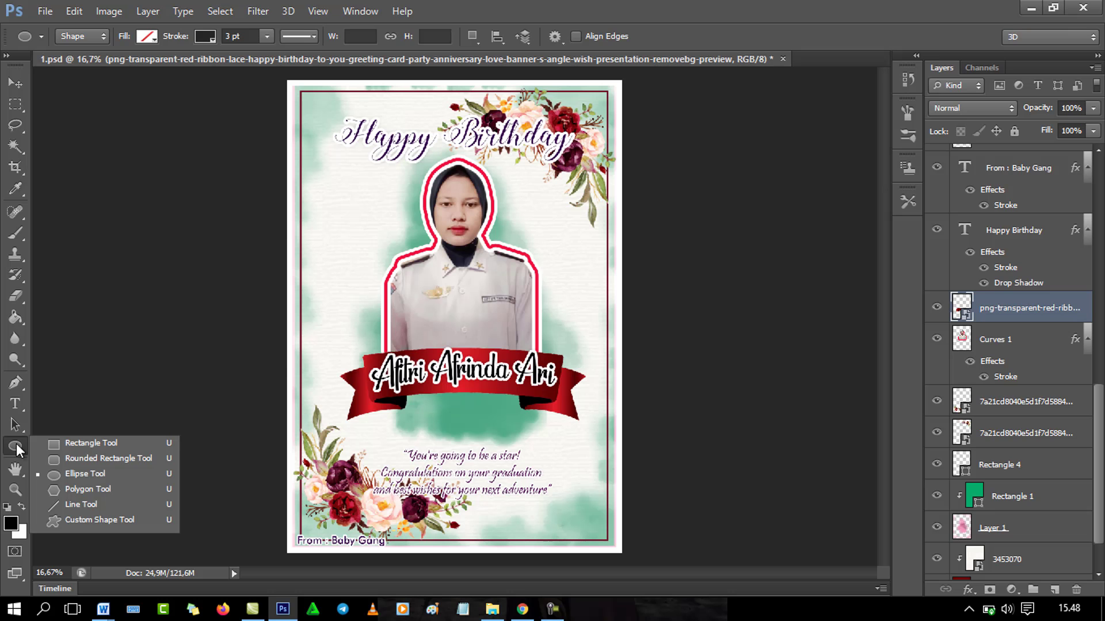
pyautogui.click(78, 444)
pyautogui.moveTo(330, 336); pyautogui.dragTo(593, 439)
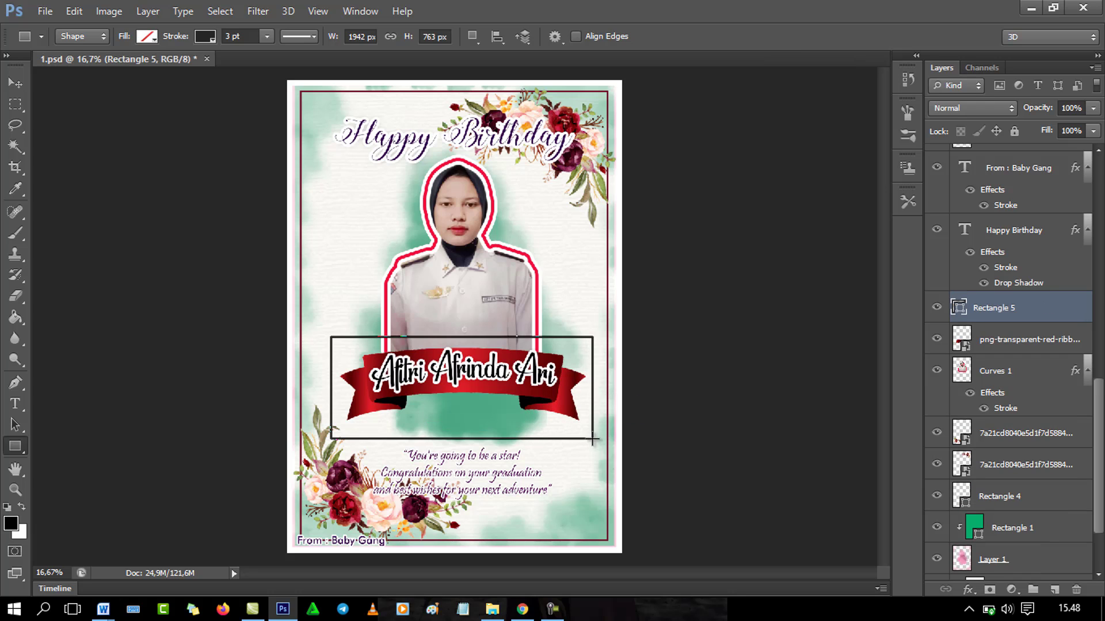
pyautogui.click(151, 37)
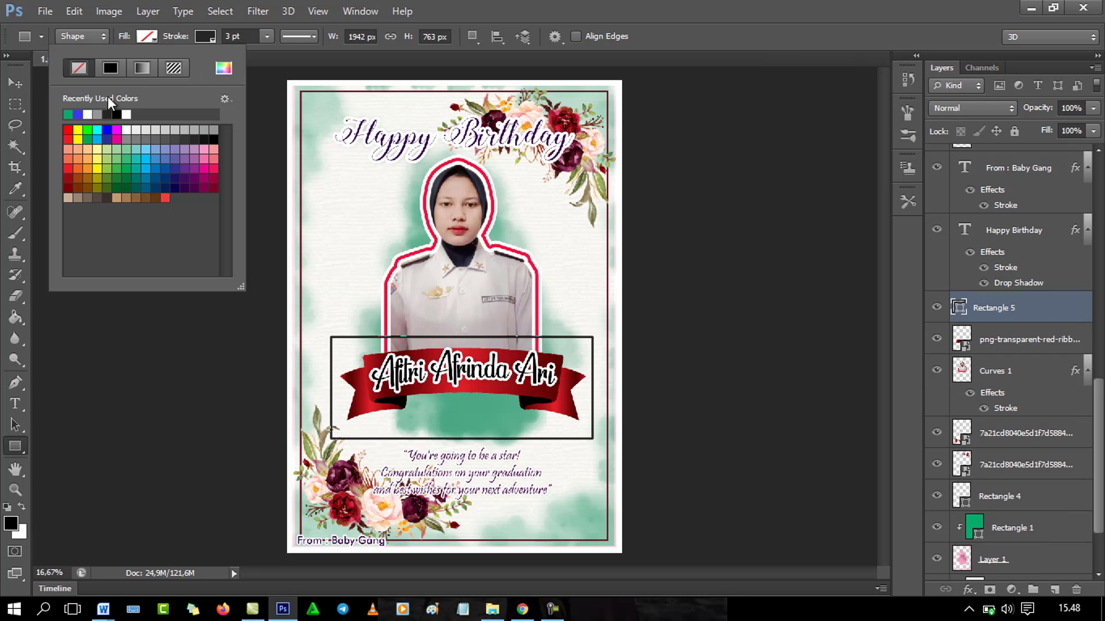
pyautogui.click(75, 115)
pyautogui.click(151, 36)
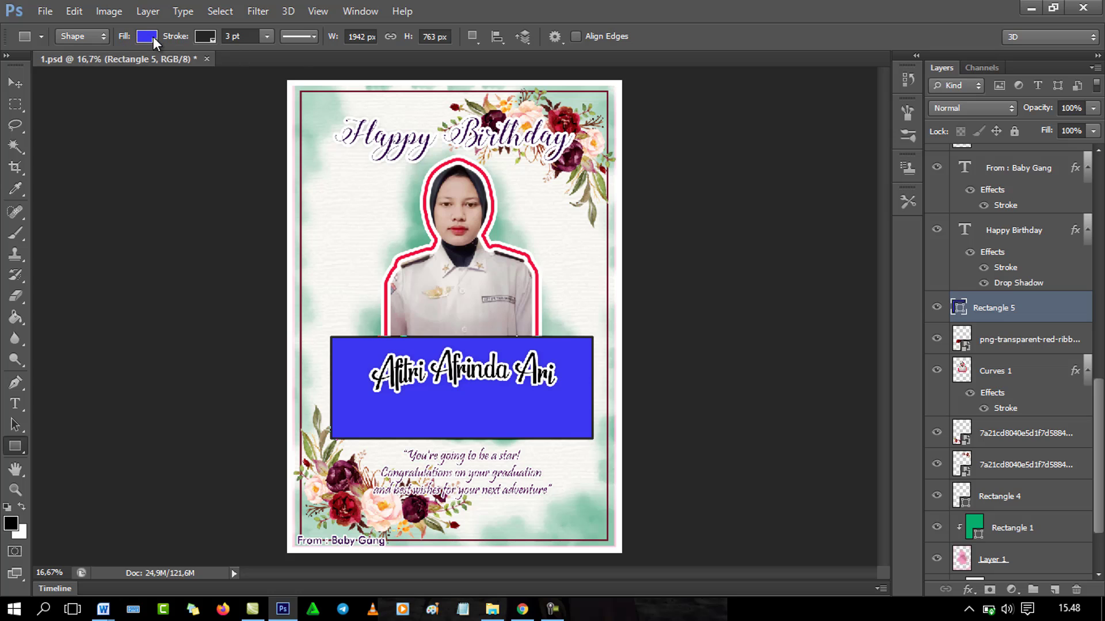
# Step: Remove the rectangle's outline and clip it to the ribbon layer
pyautogui.click(213, 36)
pyautogui.click(129, 73)
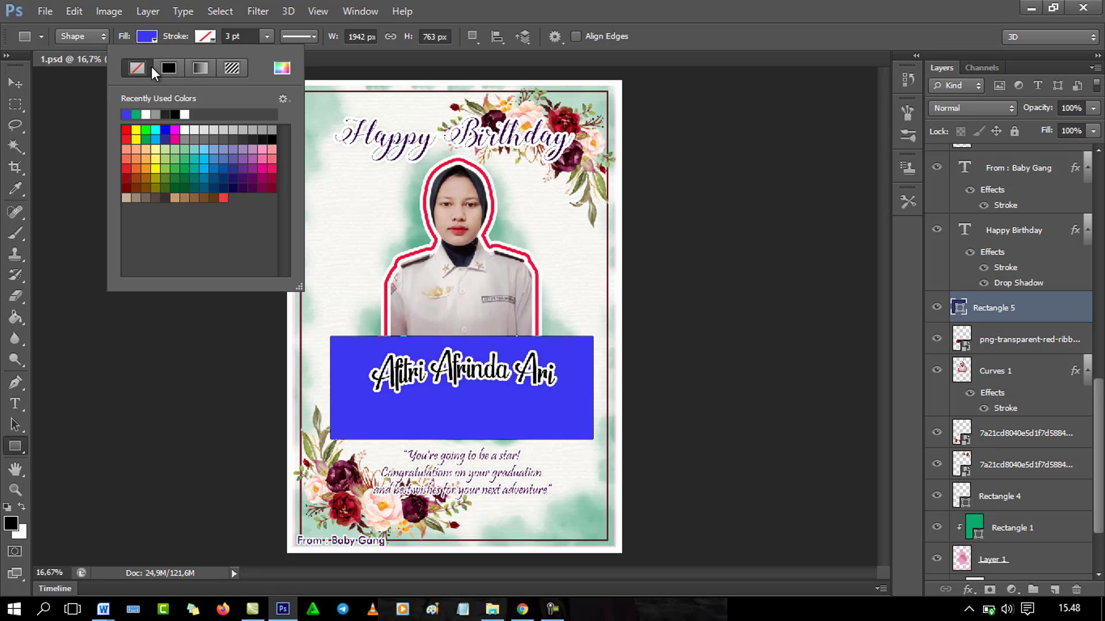
pyautogui.rightClick(1048, 314)
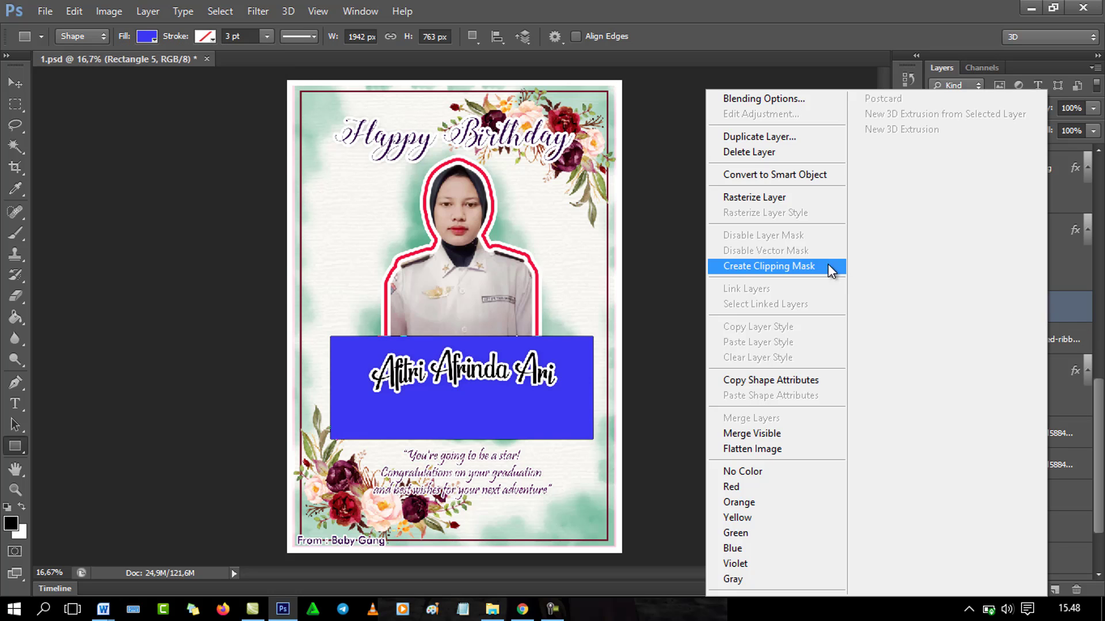
pyautogui.click(800, 265)
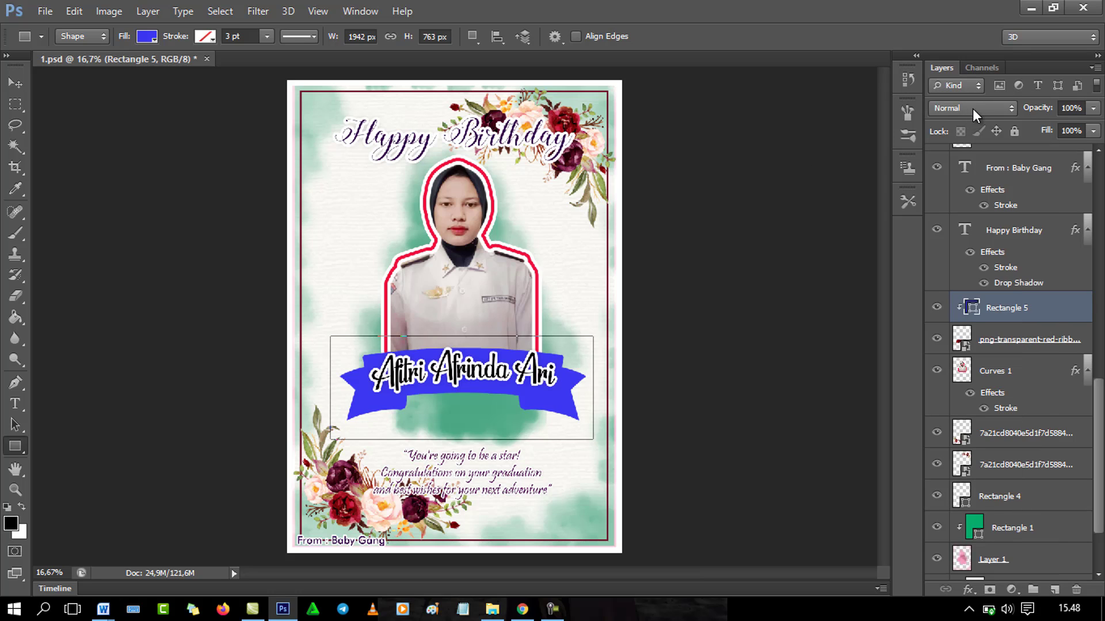
# Step: Change Rectangle 5's fill from blue to green, after briefly trying white and blue
pyautogui.click(146, 36)
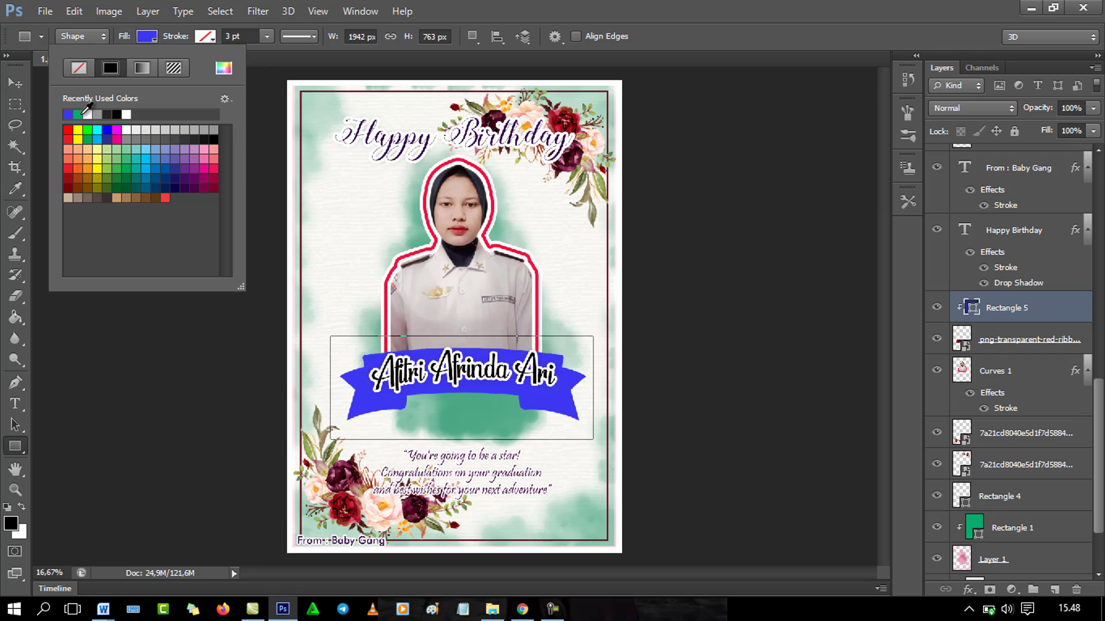
pyautogui.click(86, 113)
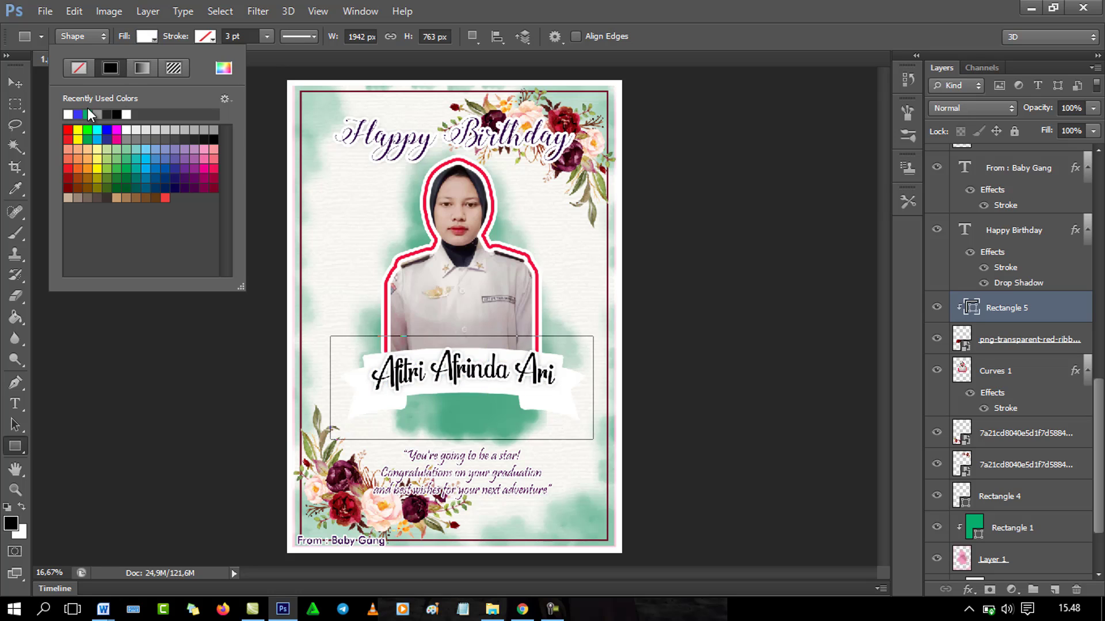
pyautogui.click(81, 114)
pyautogui.click(87, 113)
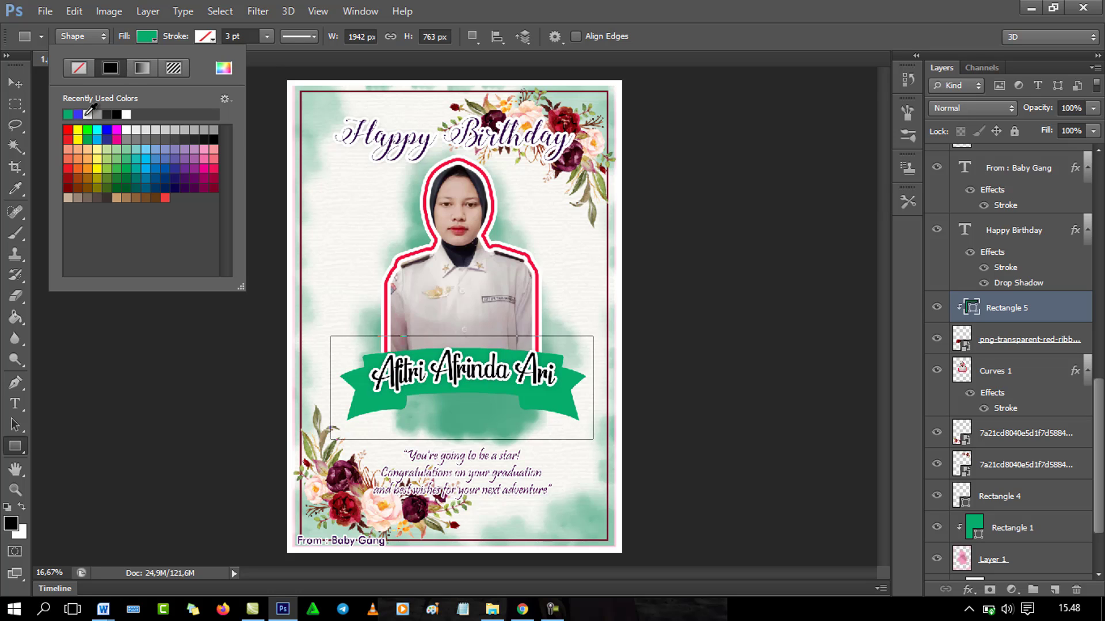
pyautogui.click(150, 37)
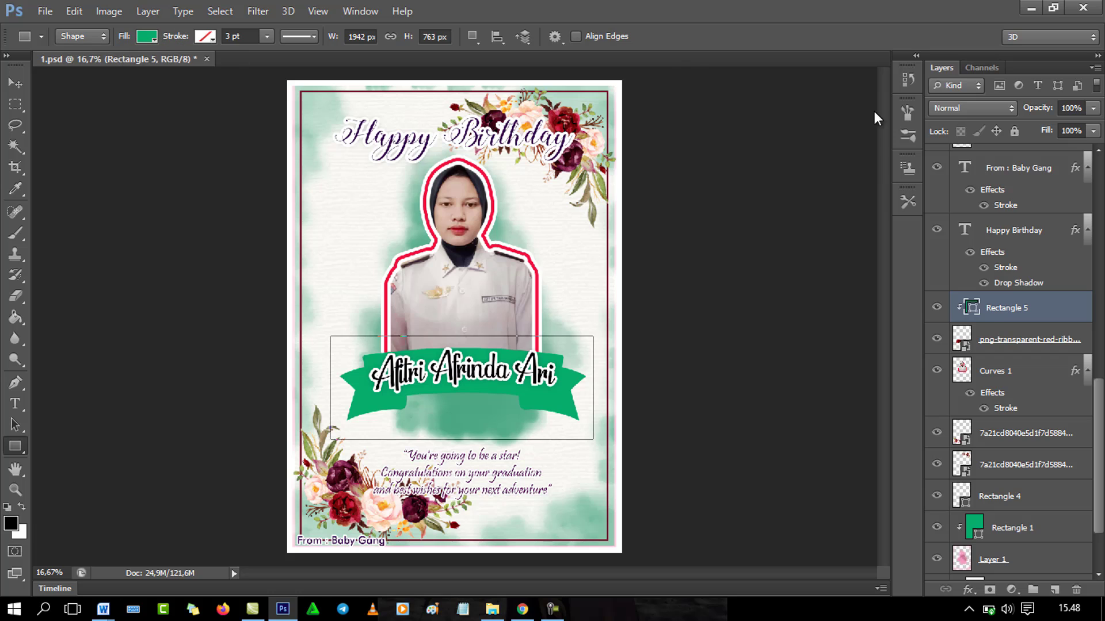
# Step: Step Rectangle 5's blend mode from Dissolve through Soft Light, Linear Light and Exclusion to Hue
pyautogui.click(978, 107)
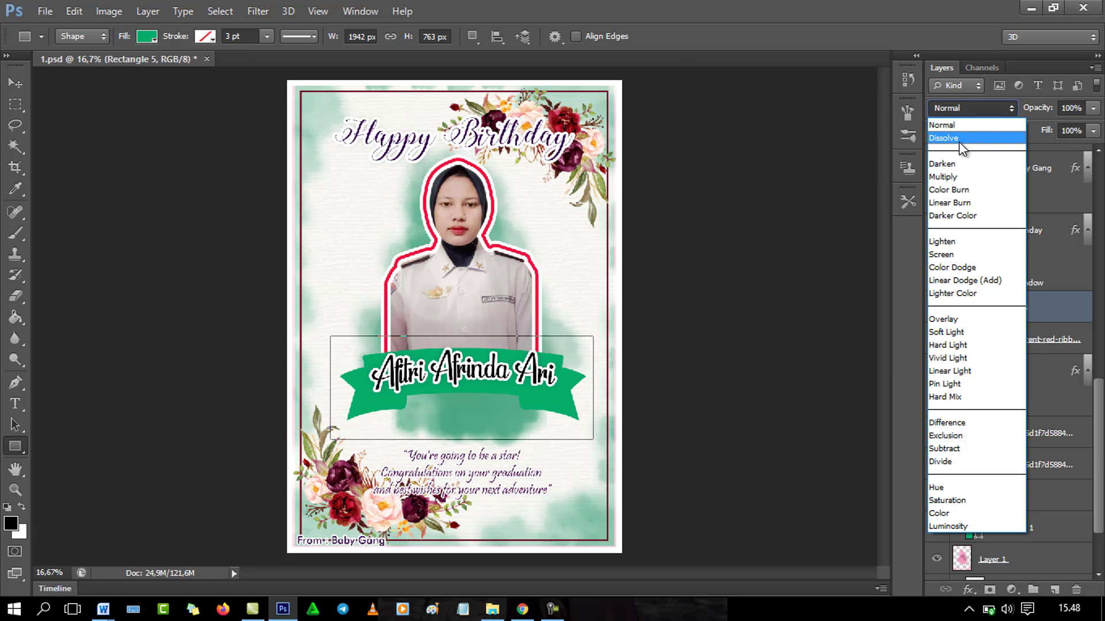
pyautogui.click(963, 139)
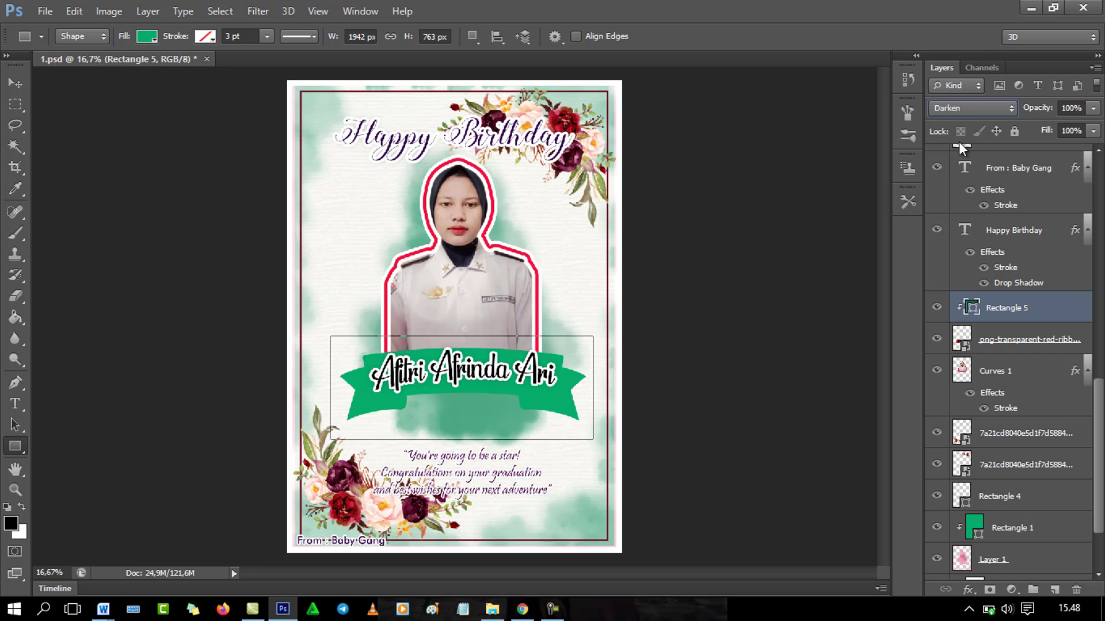
pyautogui.press('Down')
pyautogui.press('Down')
pyautogui.press('Down')
pyautogui.press('Down')
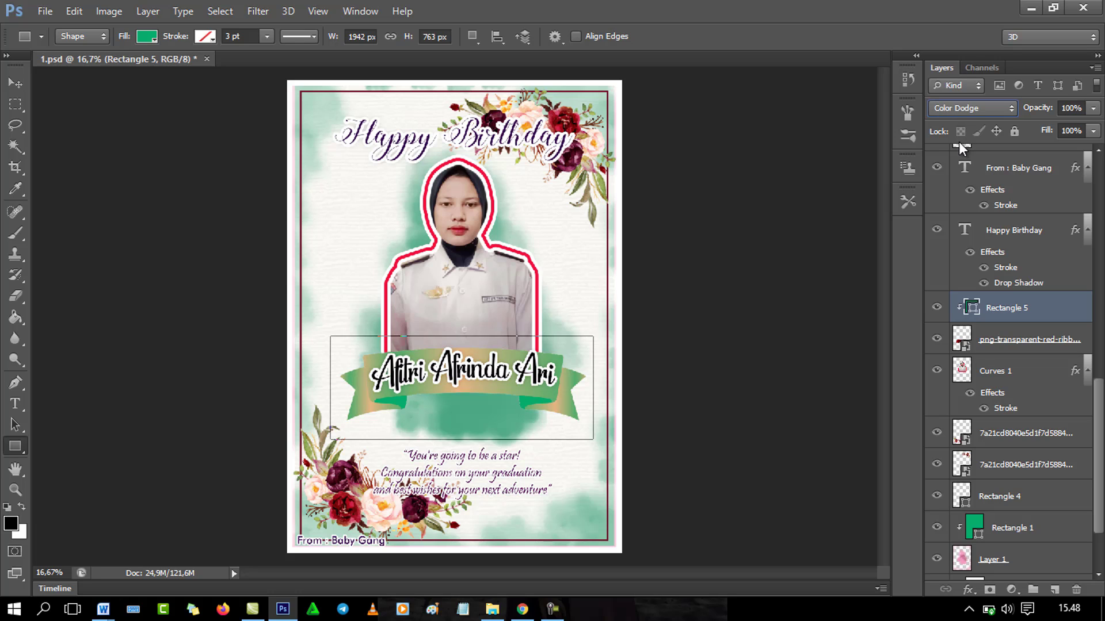
pyautogui.press('Down')
pyautogui.press('Down')
pyautogui.press('Down')
pyautogui.press('Down')
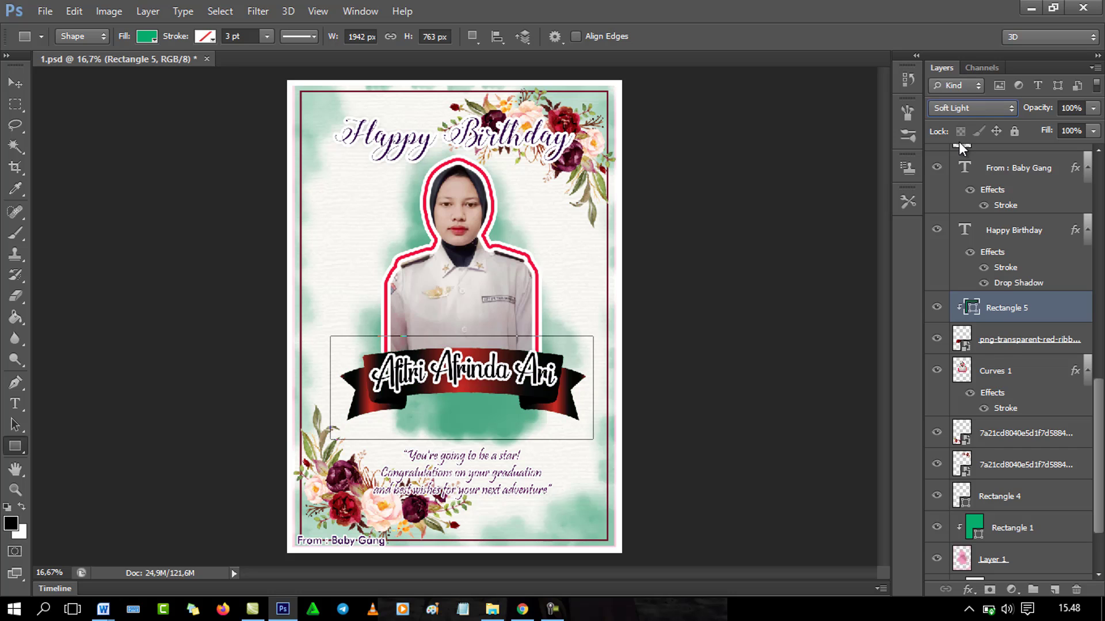
pyautogui.press('Down')
pyautogui.press('Down')
pyautogui.press('Down')
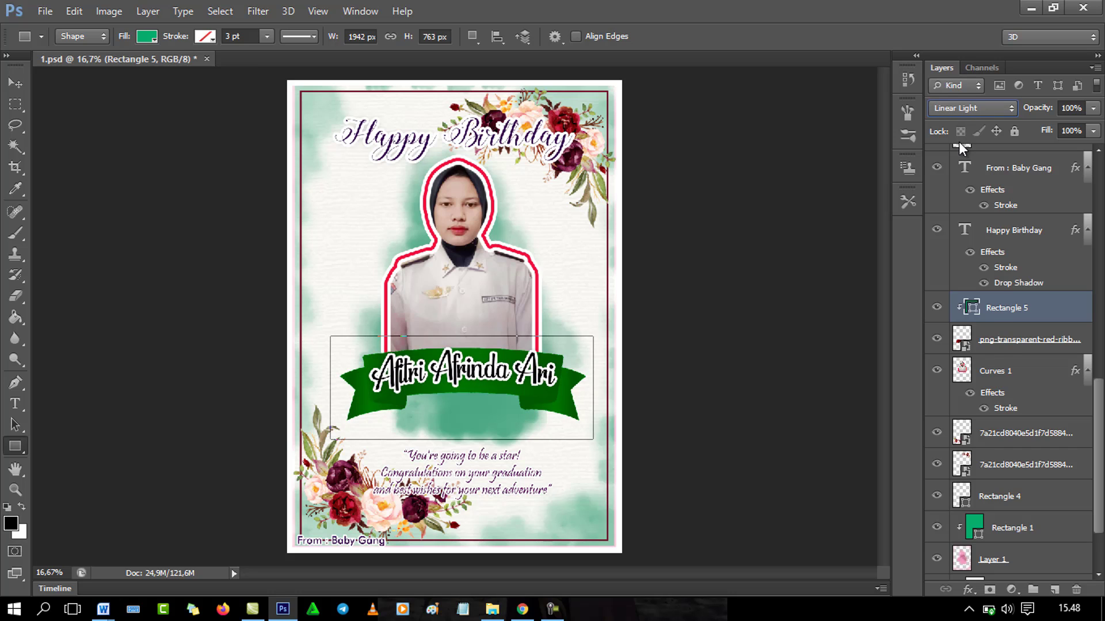
pyautogui.press('Down')
pyautogui.press('Down')
pyautogui.press('Down')
pyautogui.press('Down')
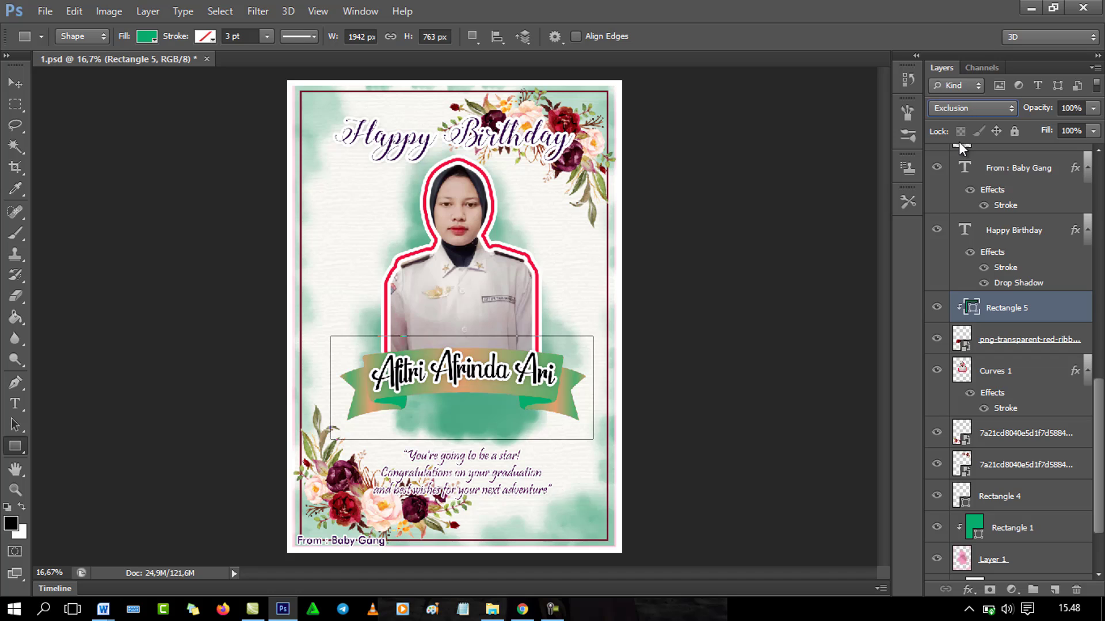
pyautogui.press('Down')
pyautogui.press('Down')
pyautogui.press('Down')
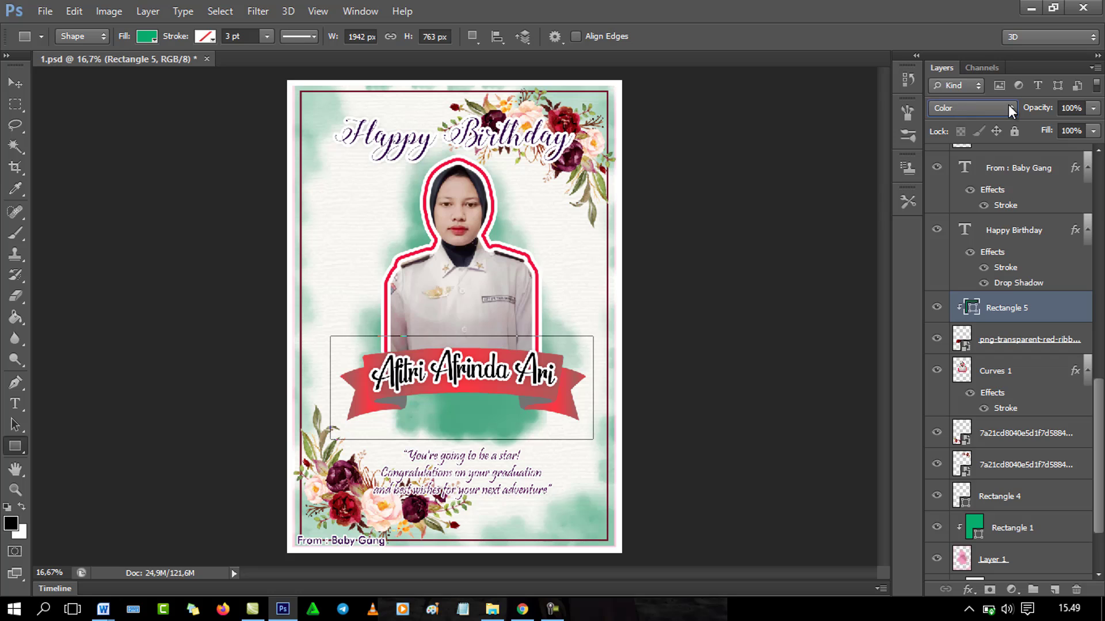
pyautogui.scroll(1, 1011, 111)
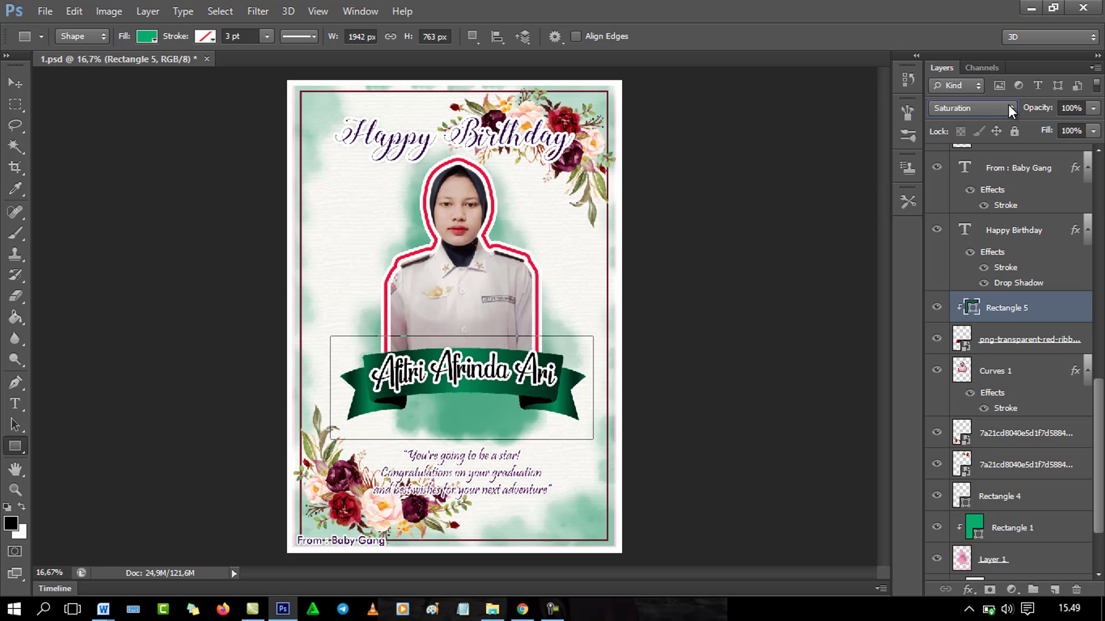
pyautogui.click(13, 85)
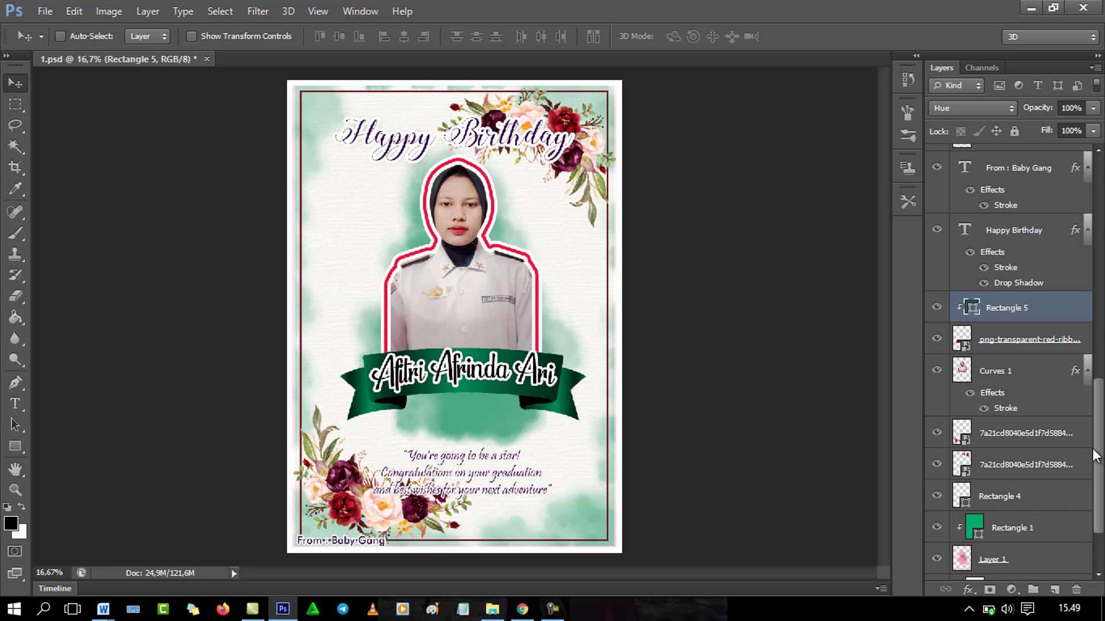
# Step: On Curves 1, Paint Bucket the red portrait outline black, undoing a stray fill on the collar
pyautogui.click(1000, 377)
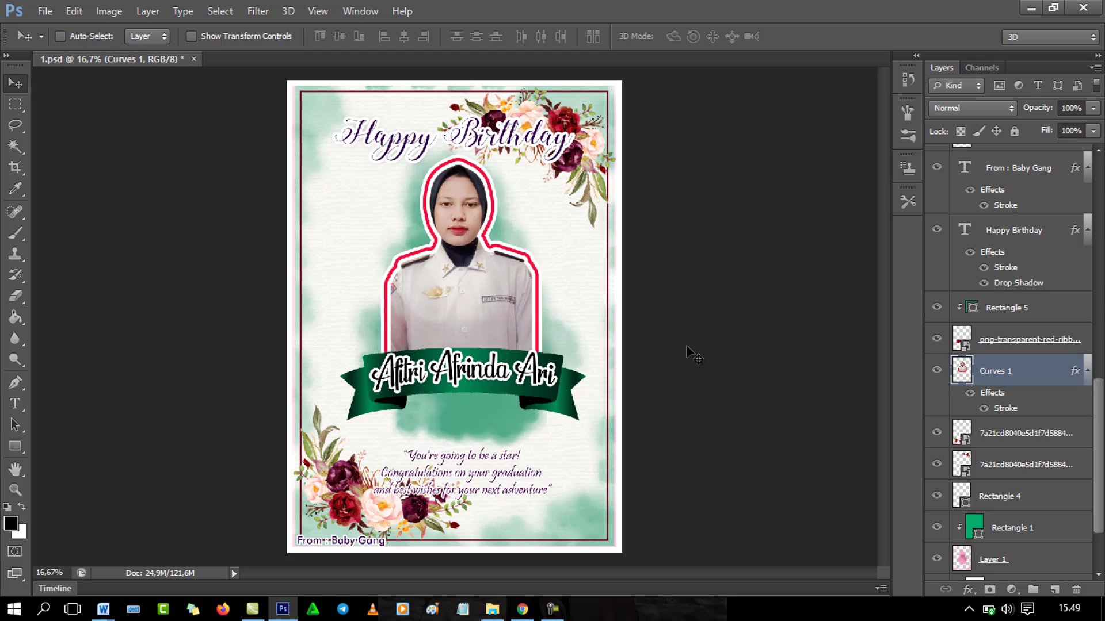
pyautogui.click(17, 321)
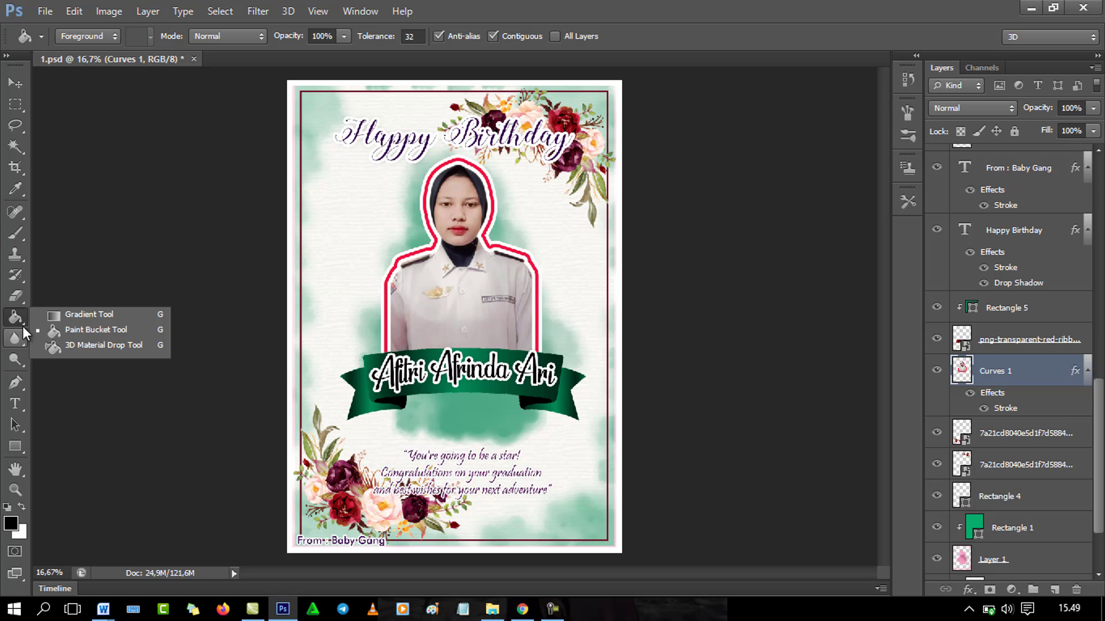
pyautogui.click(69, 335)
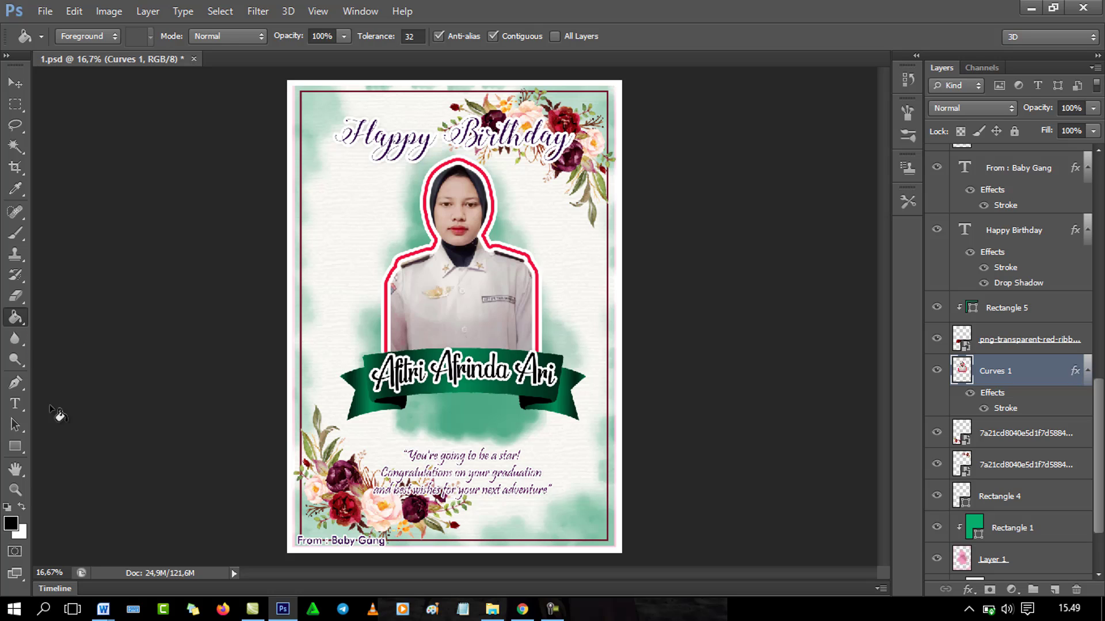
pyautogui.click(10, 530)
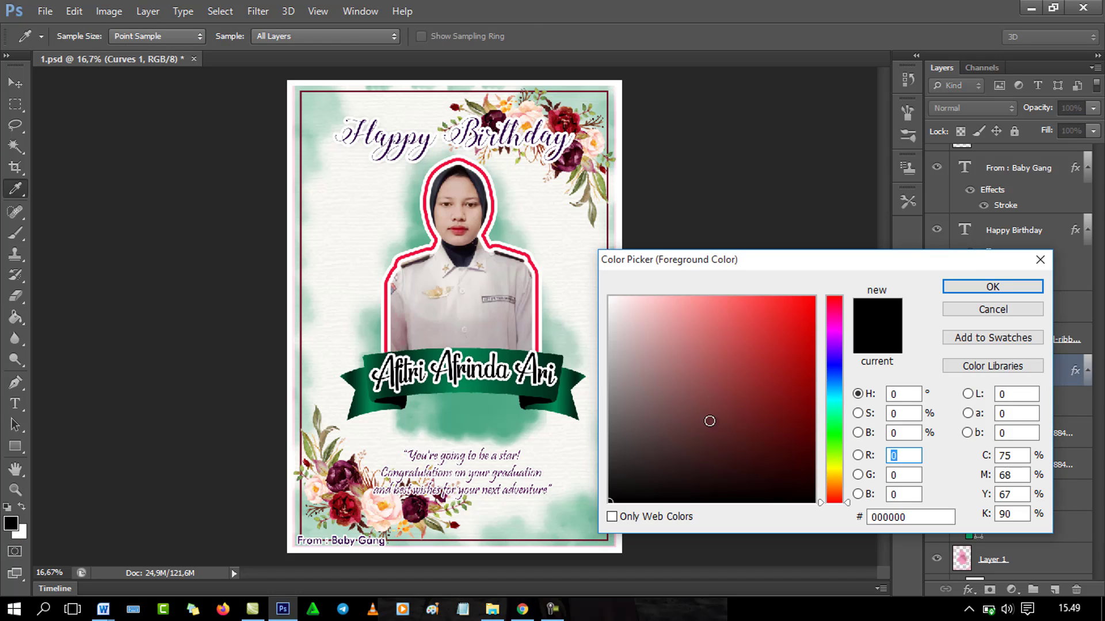
pyautogui.click(772, 501)
pyautogui.click(1019, 287)
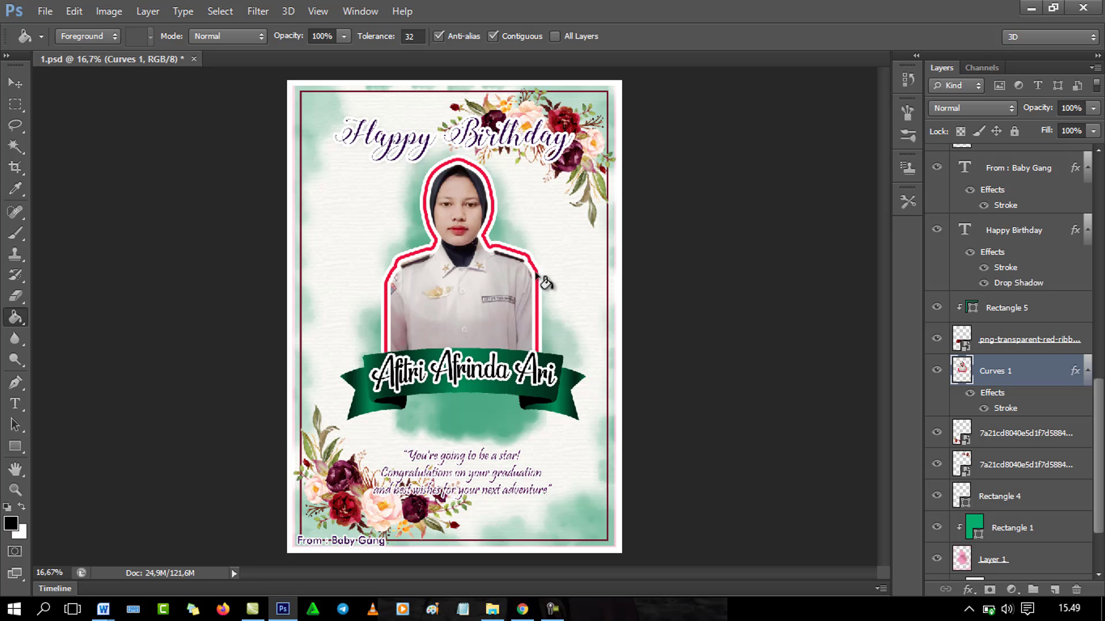
pyautogui.click(535, 275)
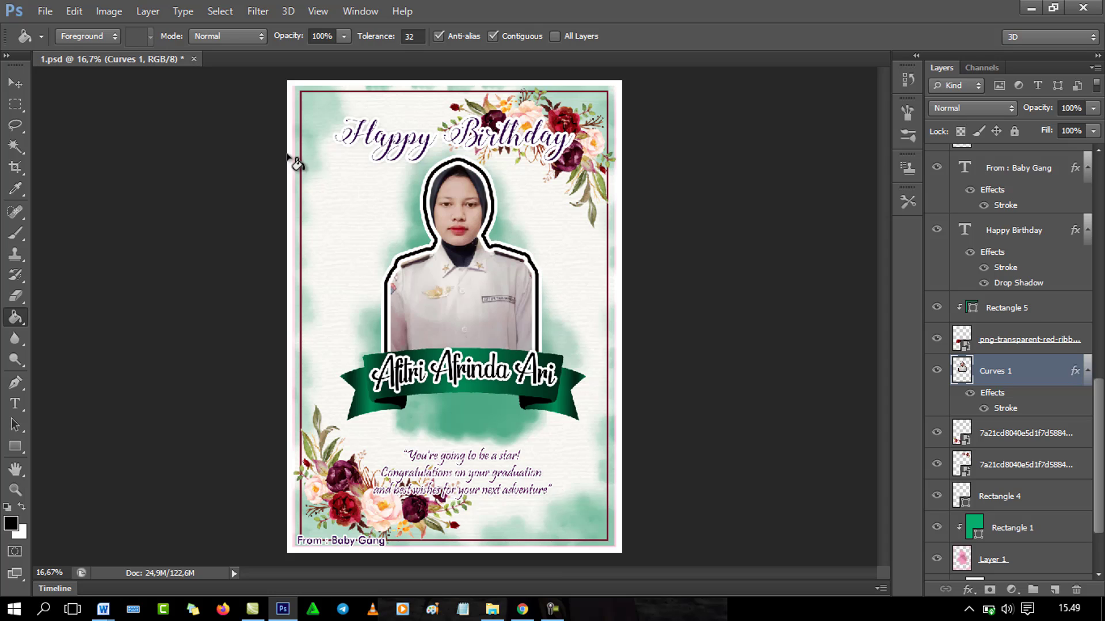
pyautogui.click(508, 257)
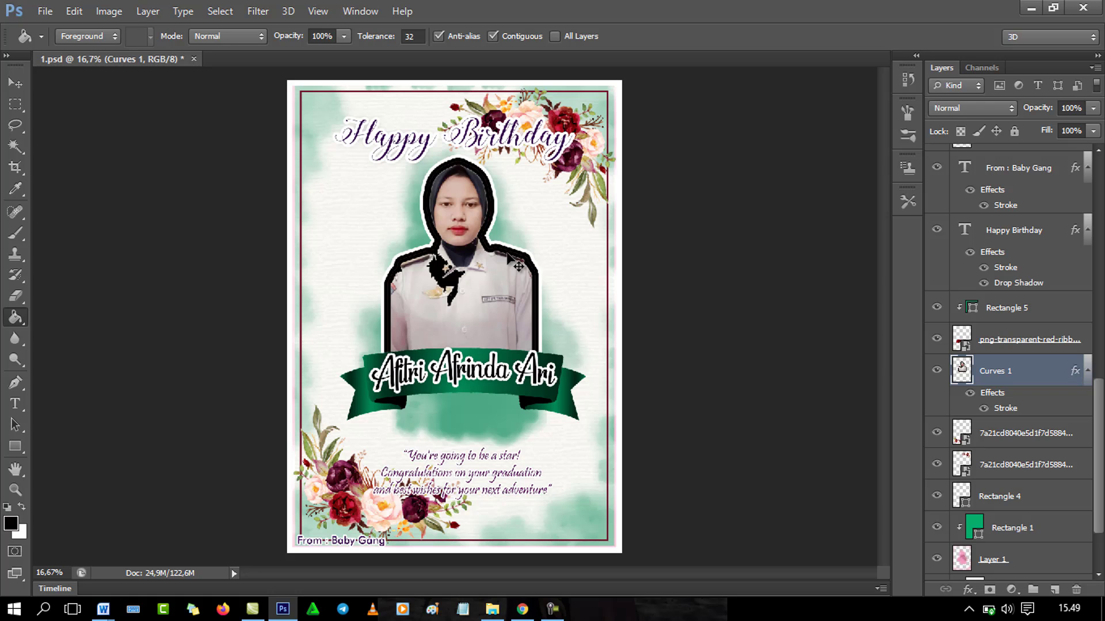
pyautogui.hotkey('ctrl', 'z')
# Step: Try a bright yellow (eef118) fill on the portrait outline, then undo it
pyautogui.click(11, 527)
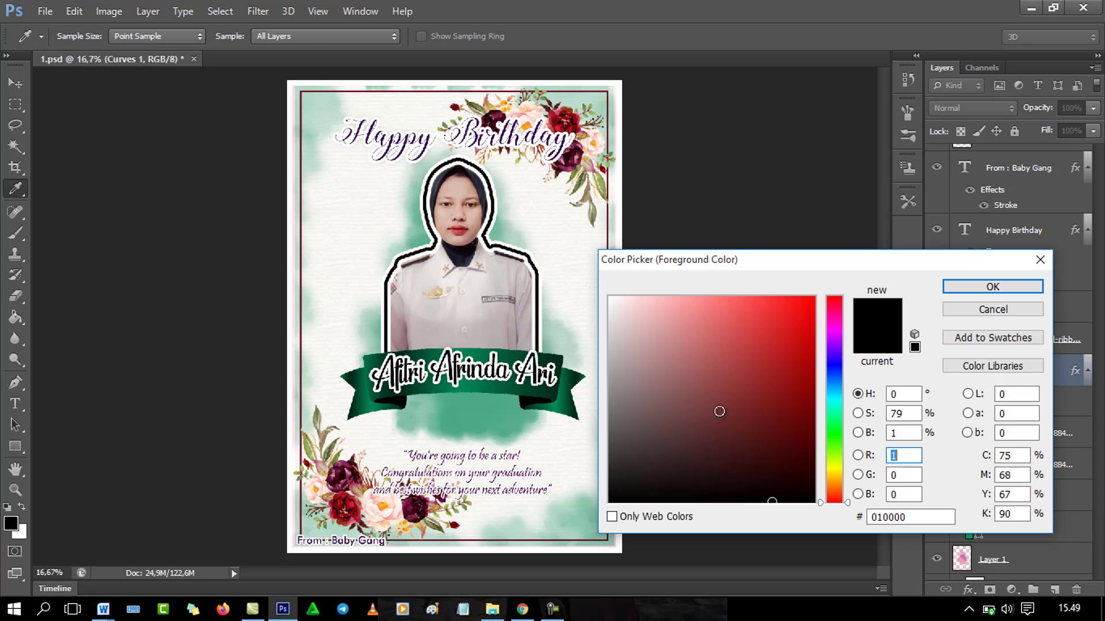
pyautogui.click(834, 467)
pyautogui.click(795, 315)
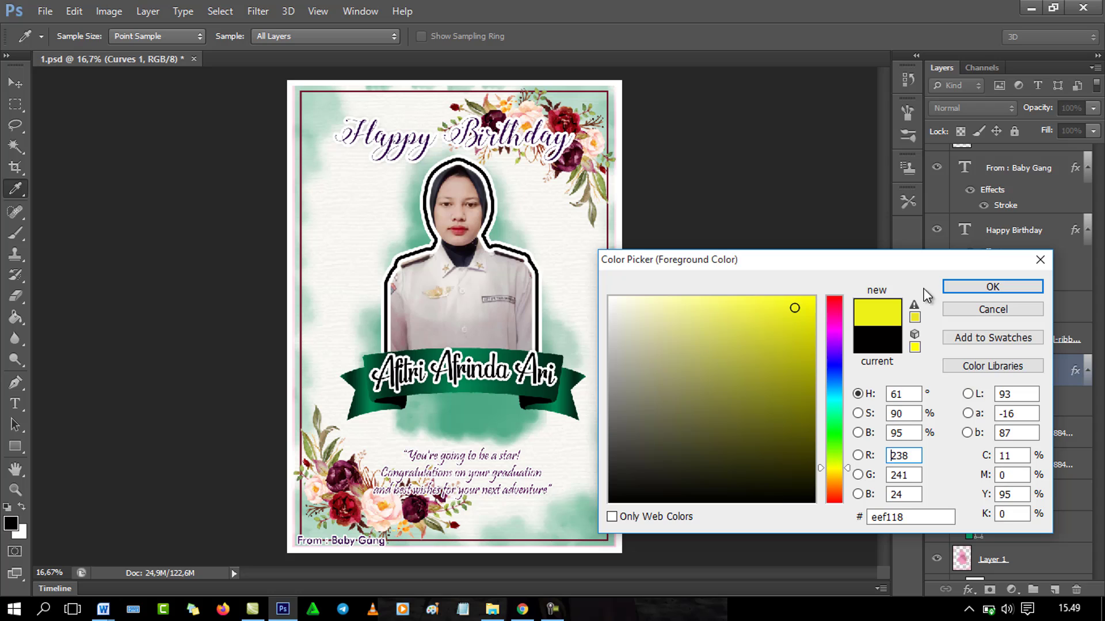
pyautogui.click(958, 287)
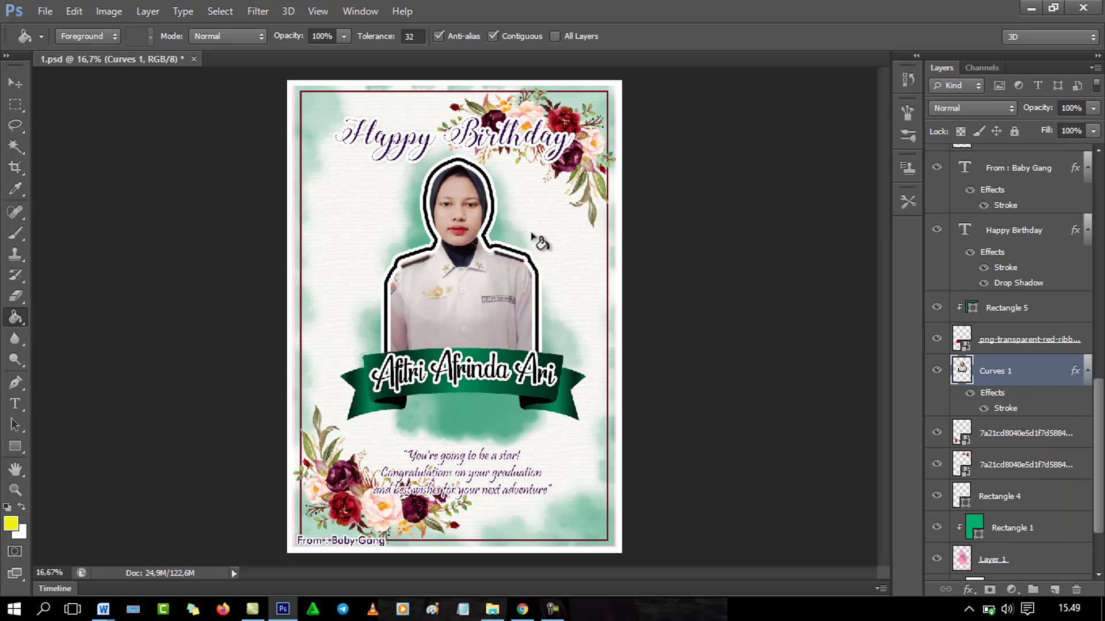
pyautogui.click(526, 264)
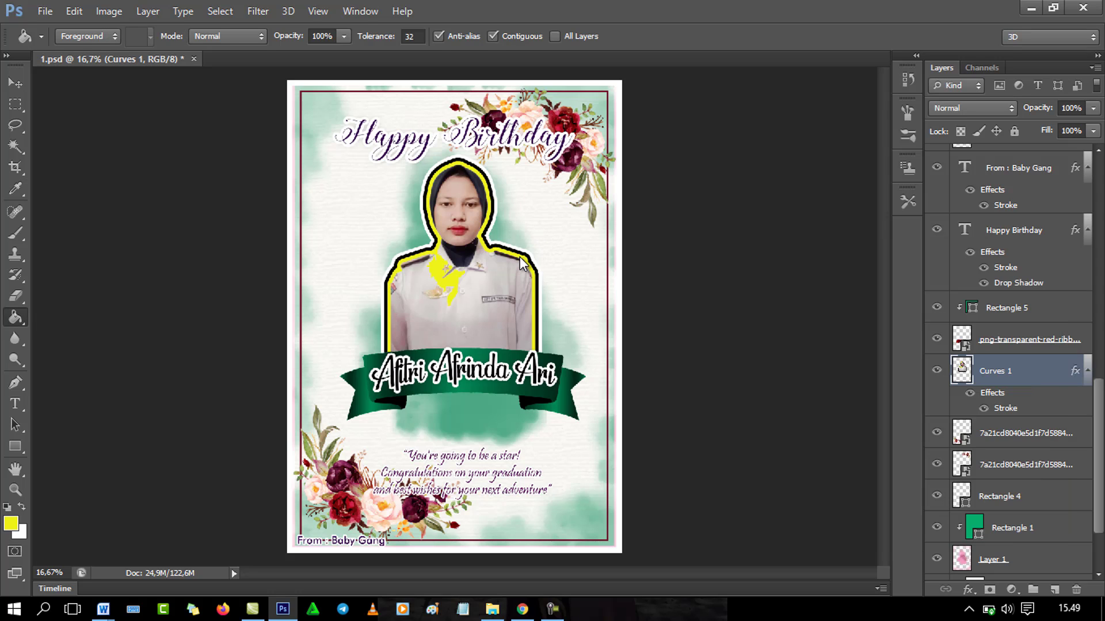
pyautogui.hotkey('ctrl', 'z')
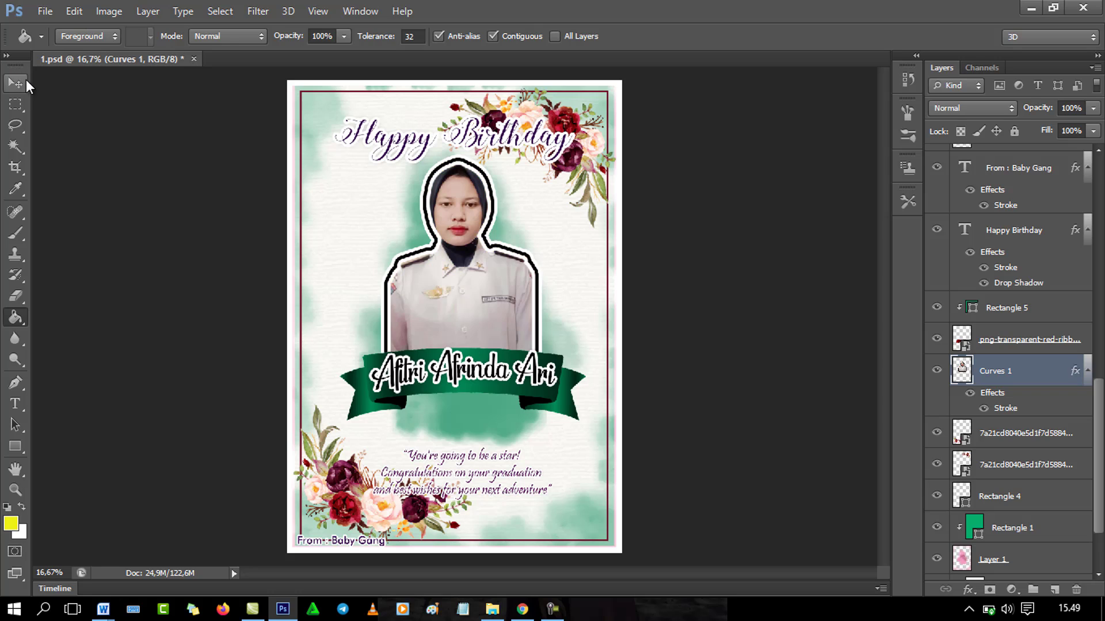
pyautogui.click(15, 83)
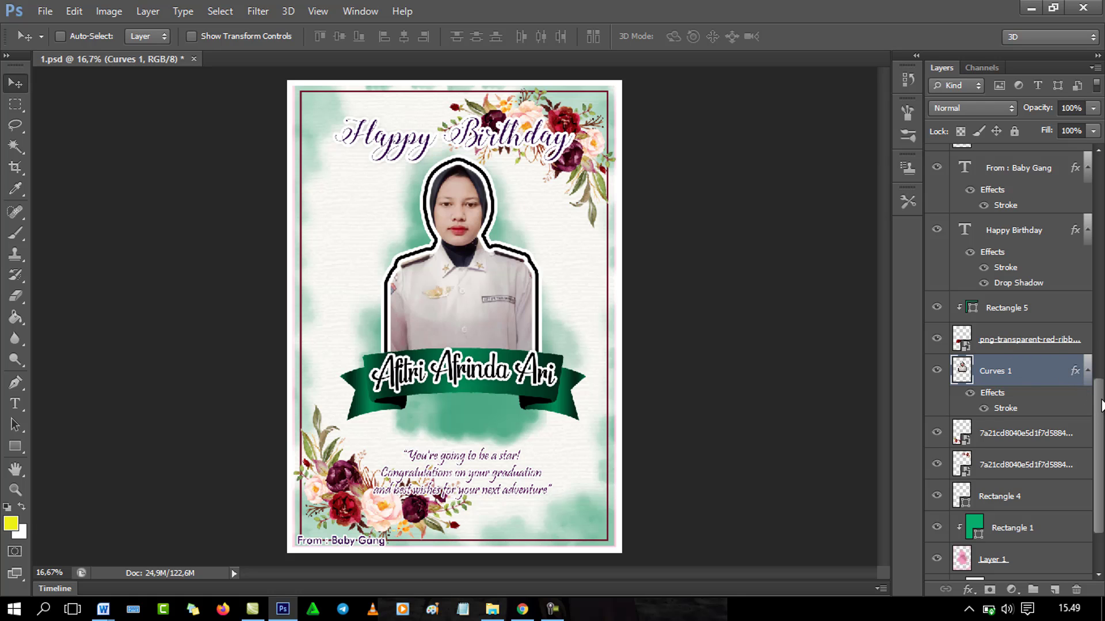
pyautogui.moveTo(1102, 406); pyautogui.dragTo(1101, 449)
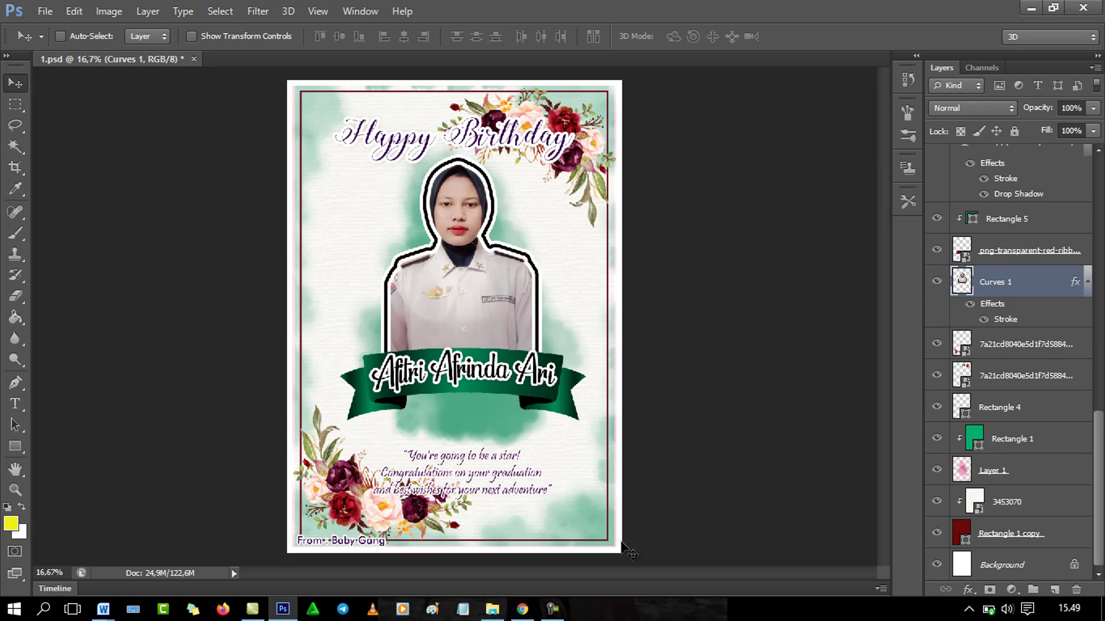